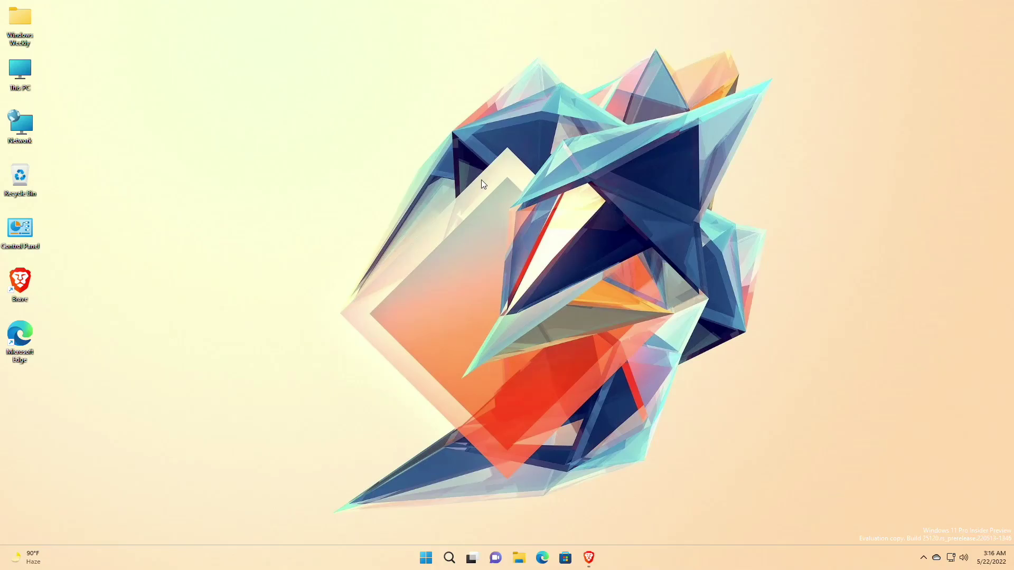
Refresh the desktop and look through the Rufus and Windows Answer File Generator pages in the browser.
{"action": "right_click", "coordinate": [482, 184]}
{"action": "left_click", "coordinate": [518, 224]}
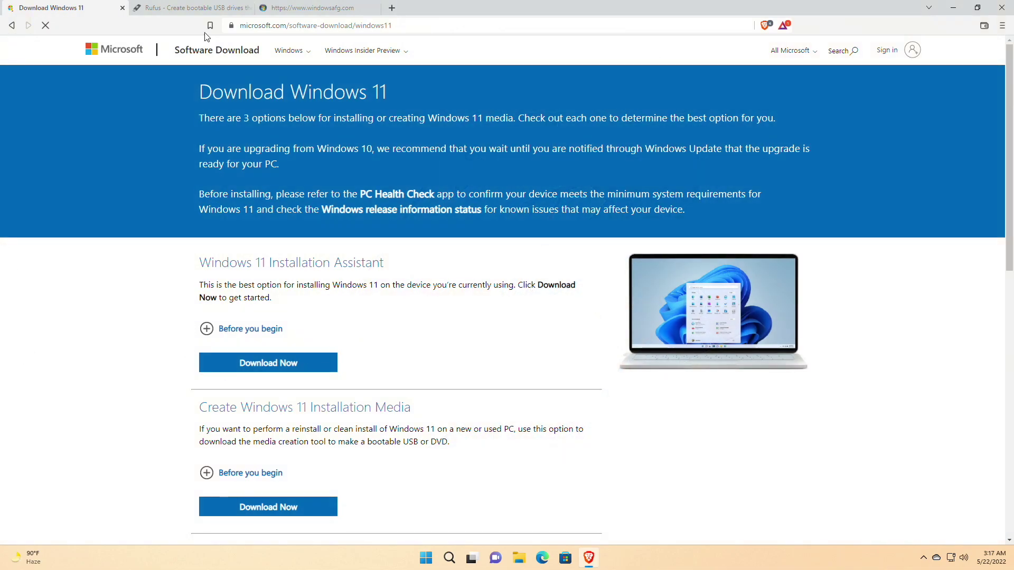
{"action": "left_click", "coordinate": [180, 7]}
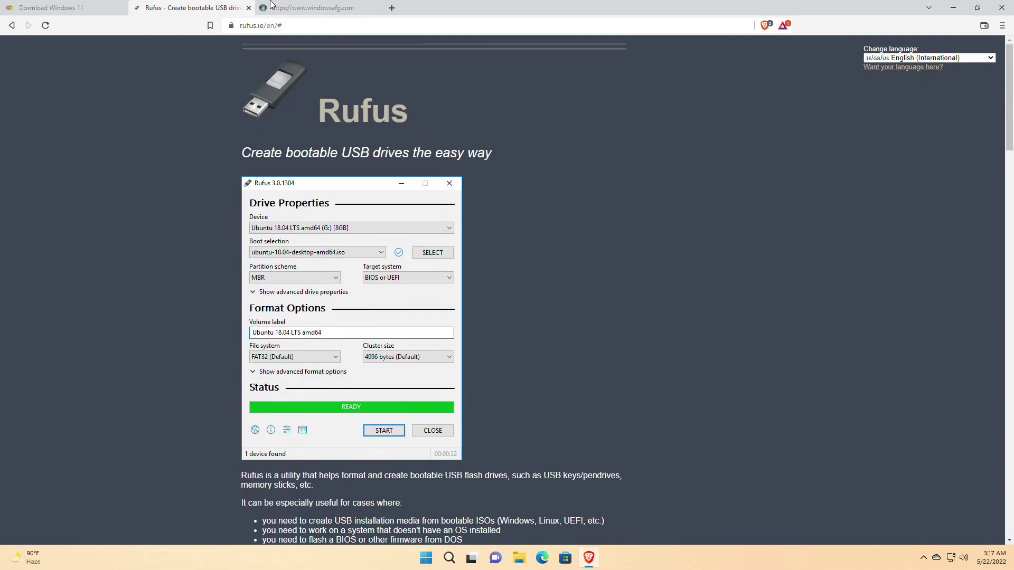
{"action": "left_click", "coordinate": [271, 5]}
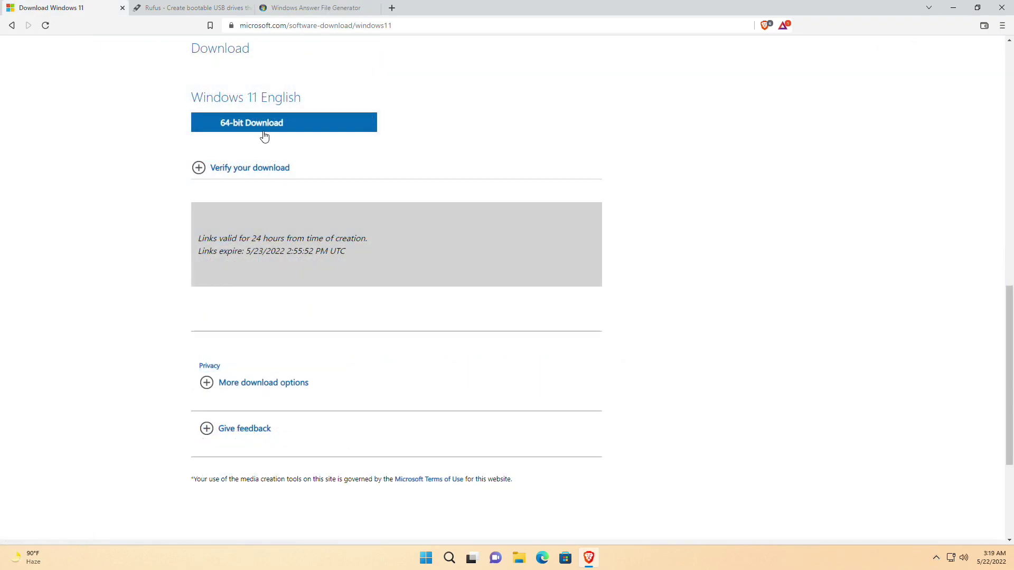
Download the 64-bit Windows 11 ISO and Rufus 3.18, then return to windowsafg.com.
{"action": "left_click", "coordinate": [264, 127]}
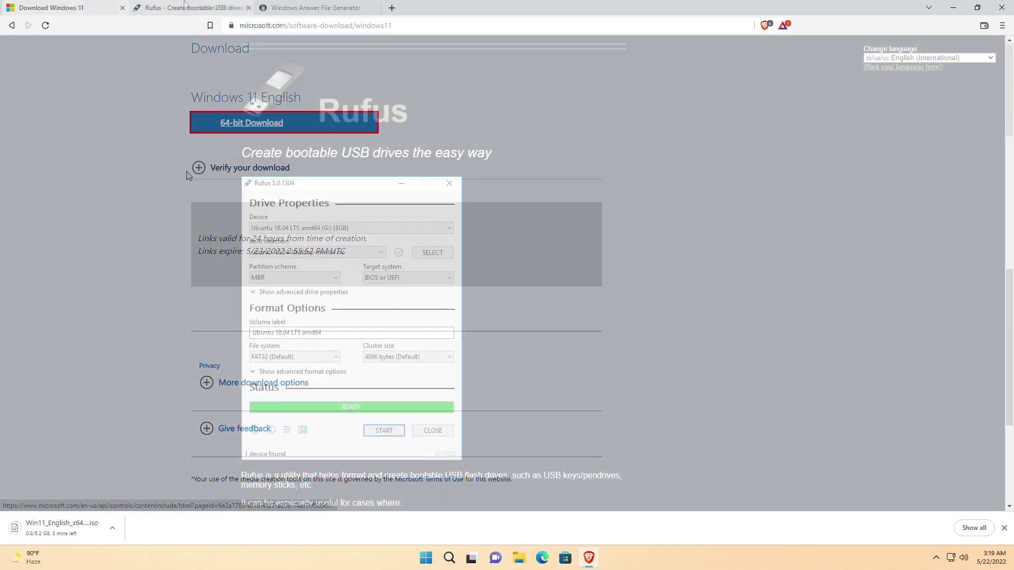
{"action": "scroll", "coordinate": [287, 213], "scroll_direction": "down", "scroll_amount": 5}
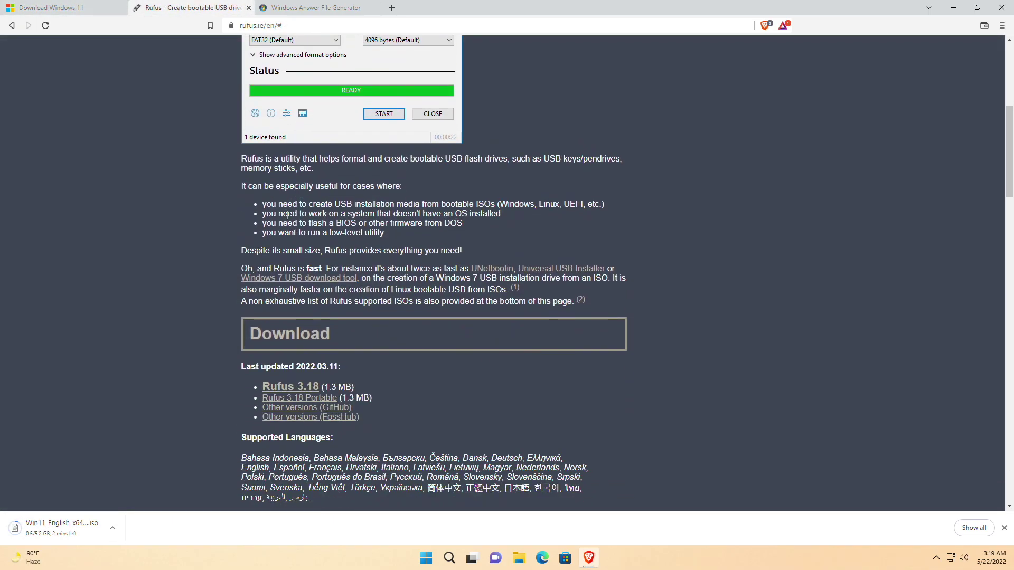
{"action": "scroll", "coordinate": [287, 213], "scroll_direction": "down", "scroll_amount": 1}
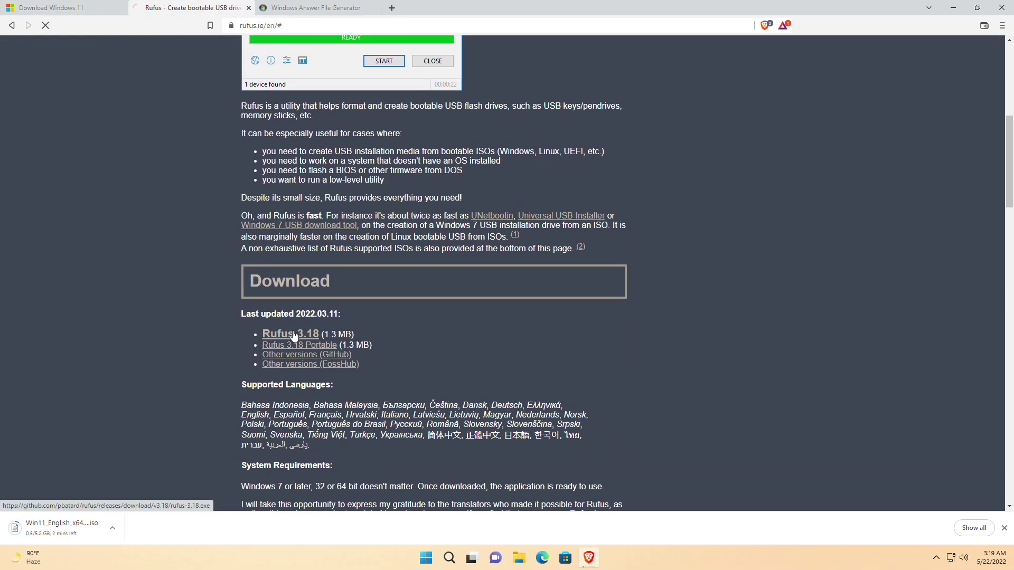
{"action": "left_click", "coordinate": [292, 335]}
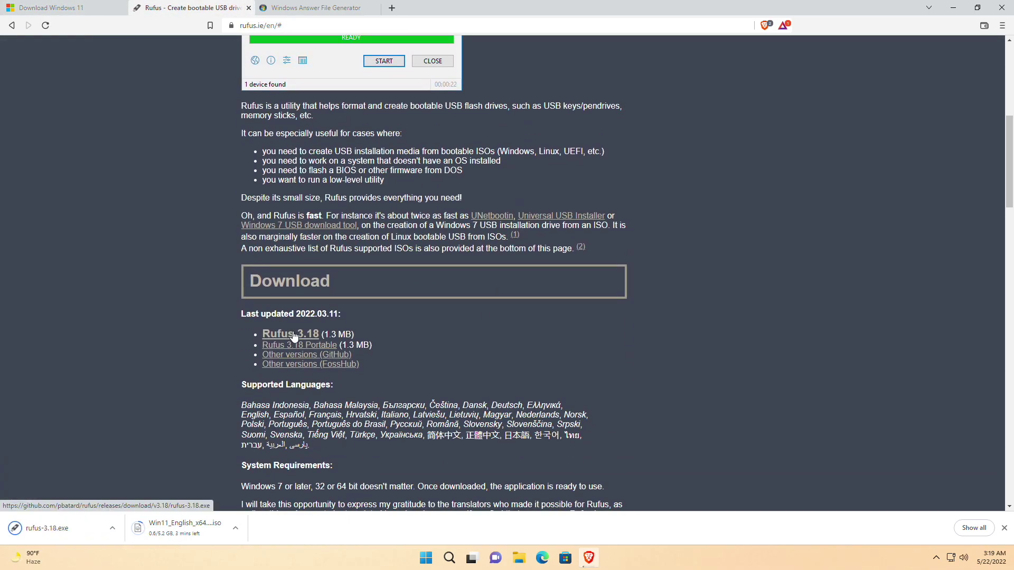
{"action": "left_click", "coordinate": [297, 7]}
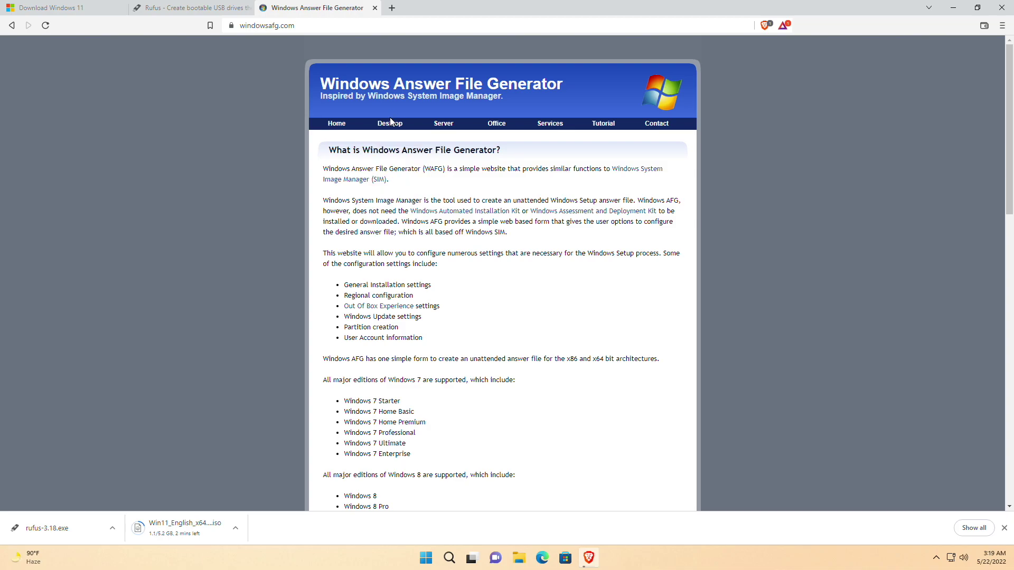
Open the Windows 10/11 UEFI x64 form and enter United States as the Location.
{"action": "mouse_move", "coordinate": [390, 123]}
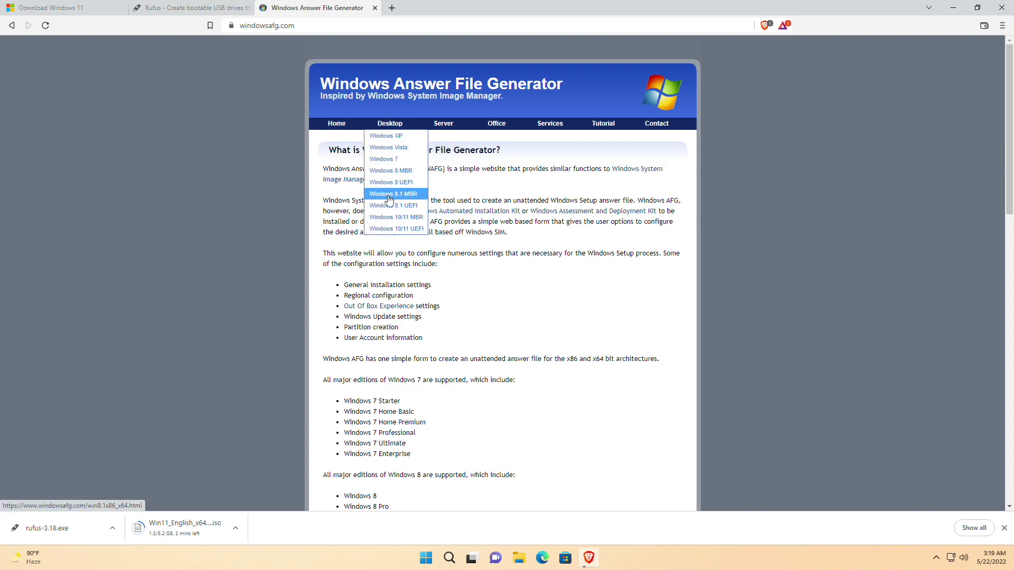
{"action": "left_click", "coordinate": [389, 231]}
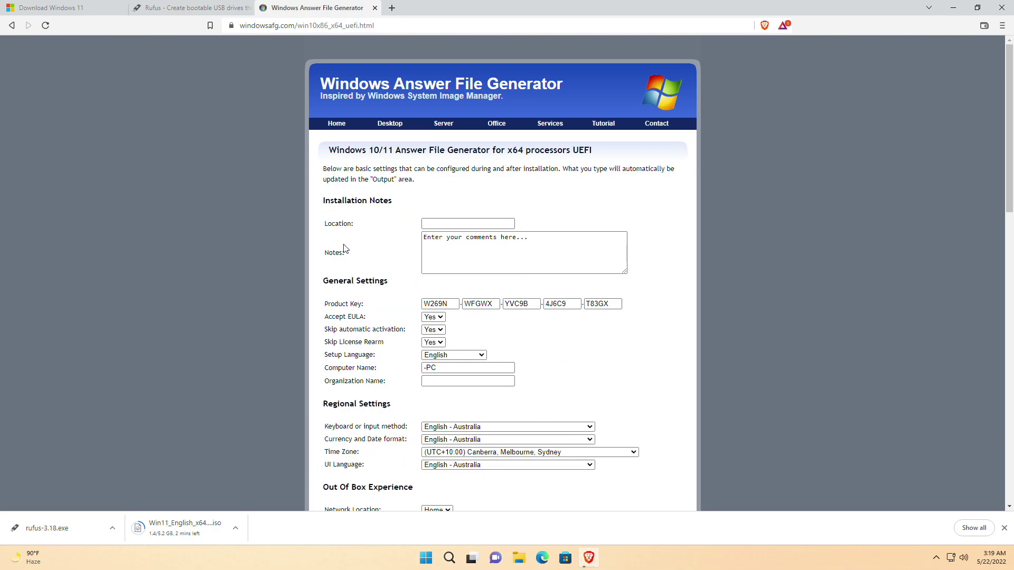
{"action": "left_click", "coordinate": [438, 226]}
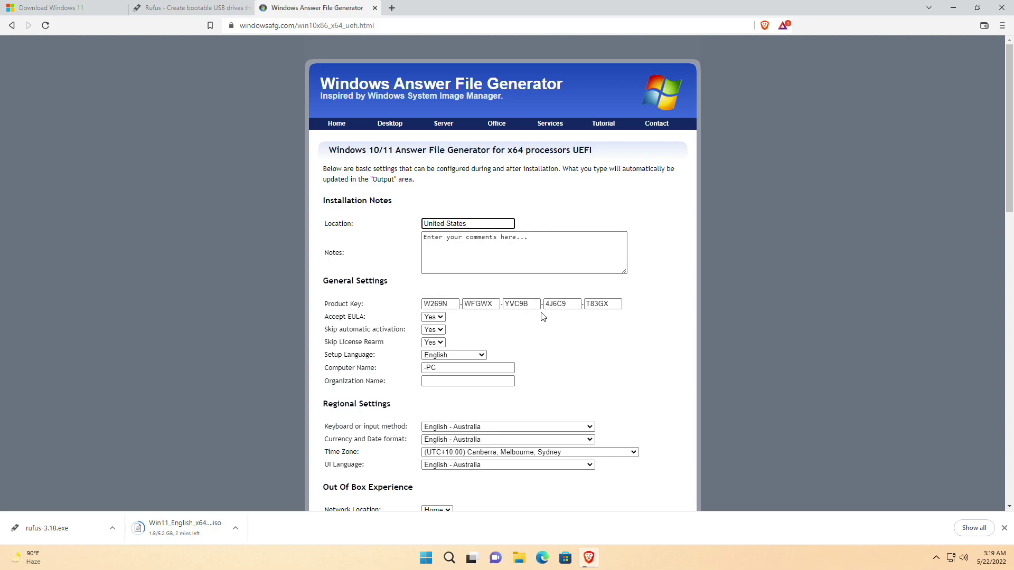
Keep Accept EULA, skip activation and skip rearm at Yes, with English as setup language.
{"action": "left_click", "coordinate": [433, 318]}
{"action": "left_click", "coordinate": [432, 328]}
{"action": "left_click", "coordinate": [434, 330]}
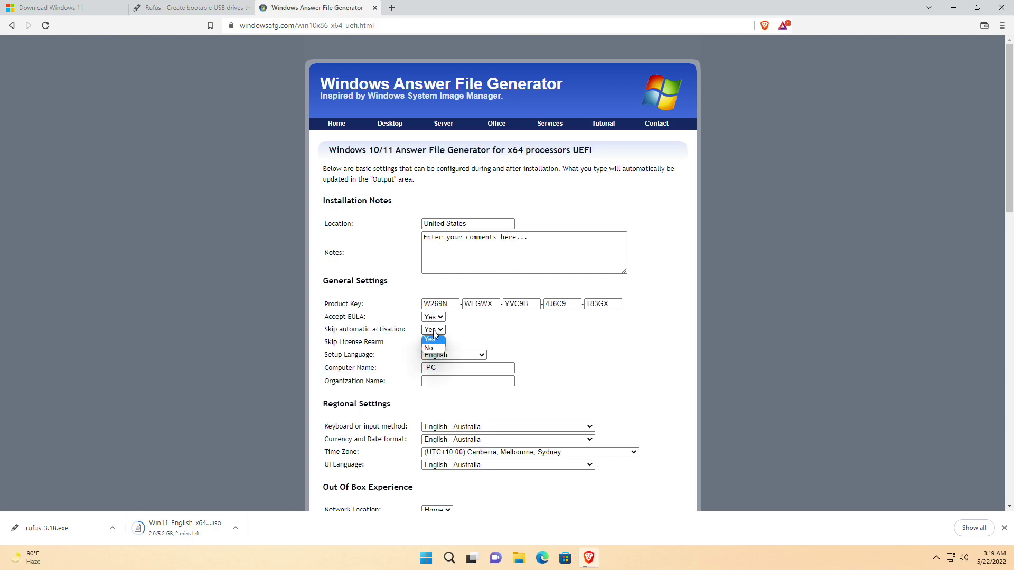
{"action": "left_click", "coordinate": [432, 340]}
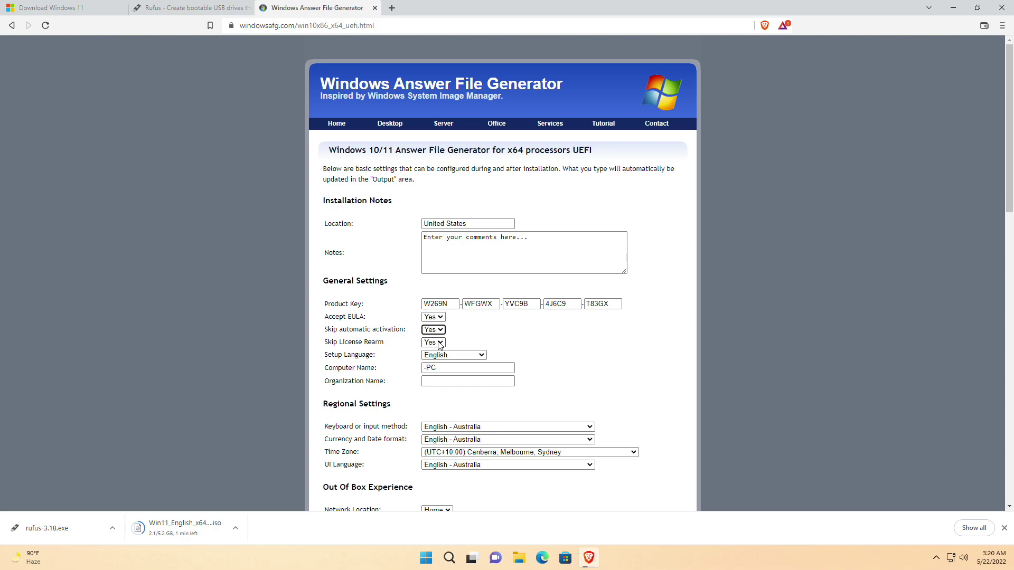
{"action": "left_click", "coordinate": [439, 345]}
{"action": "left_click", "coordinate": [444, 352]}
{"action": "left_click", "coordinate": [446, 356]}
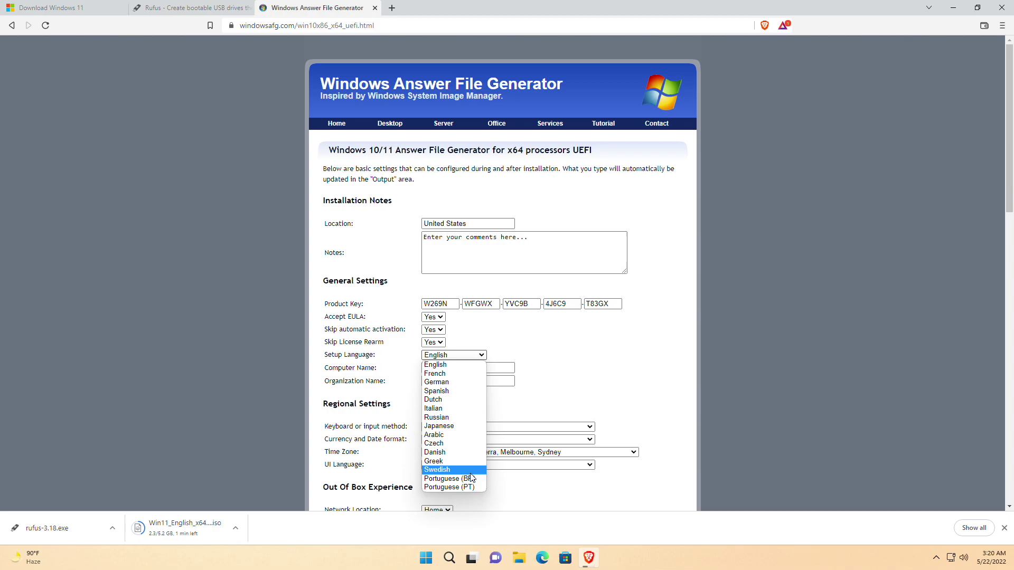
{"action": "left_click", "coordinate": [467, 366]}
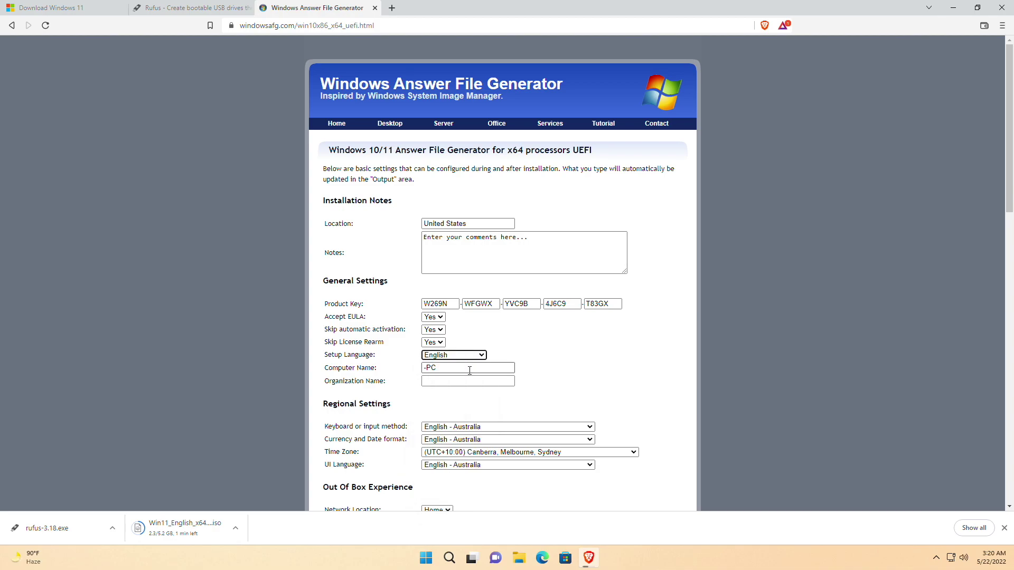
Replace the default -PC computer name with WindowsWeekly.
{"action": "left_click", "coordinate": [446, 372]}
{"action": "left_click_drag", "start_coordinate": [447, 371], "coordinate": [420, 371]}
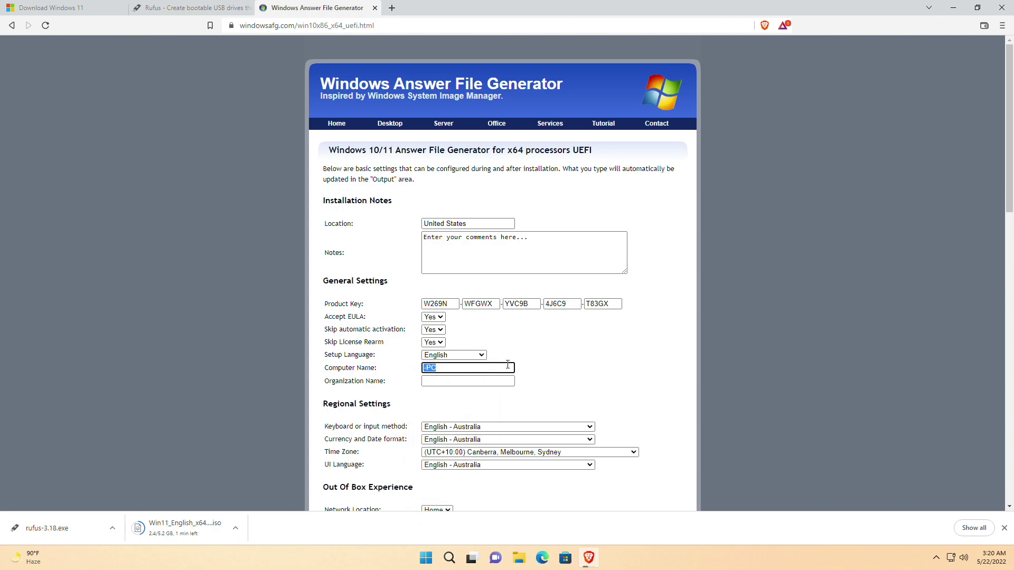
{"action": "type", "text": "WindowsWeekly"}
Set the keyboard input and the currency and date format to English - United States.
{"action": "scroll", "coordinate": [511, 289], "scroll_direction": "down", "scroll_amount": 3}
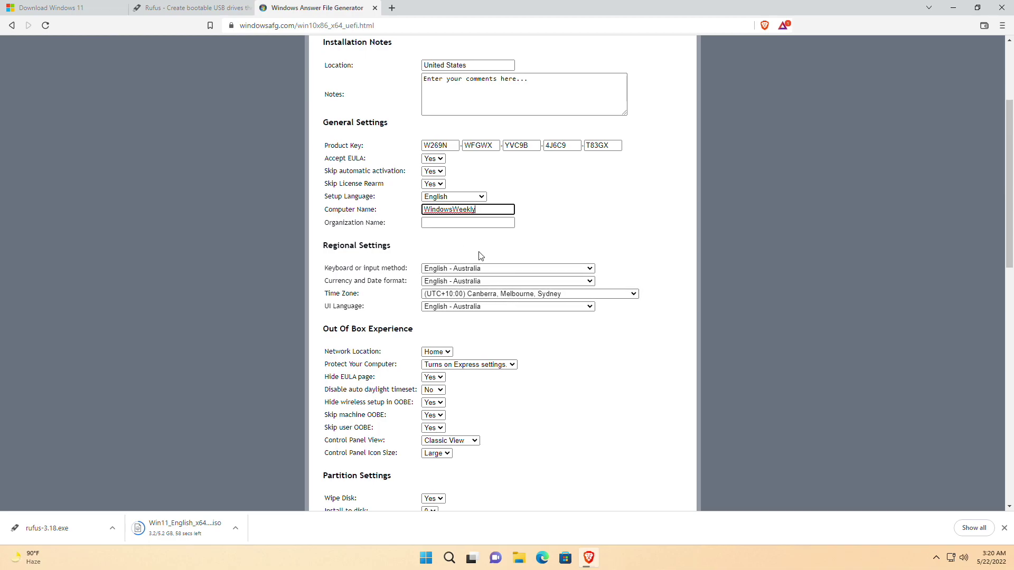
{"action": "scroll", "coordinate": [481, 256], "scroll_direction": "down", "scroll_amount": 1}
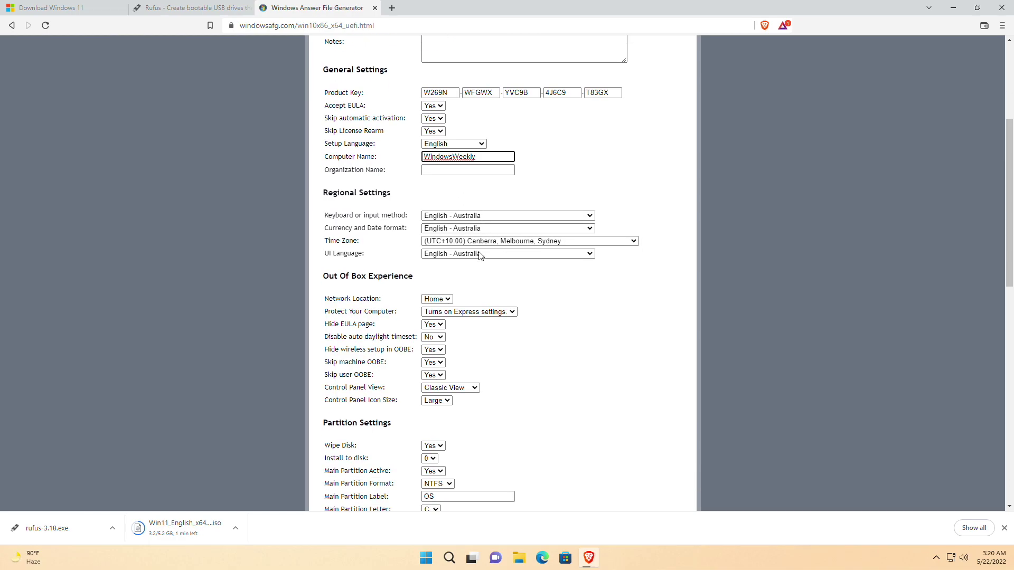
{"action": "left_click", "coordinate": [554, 216]}
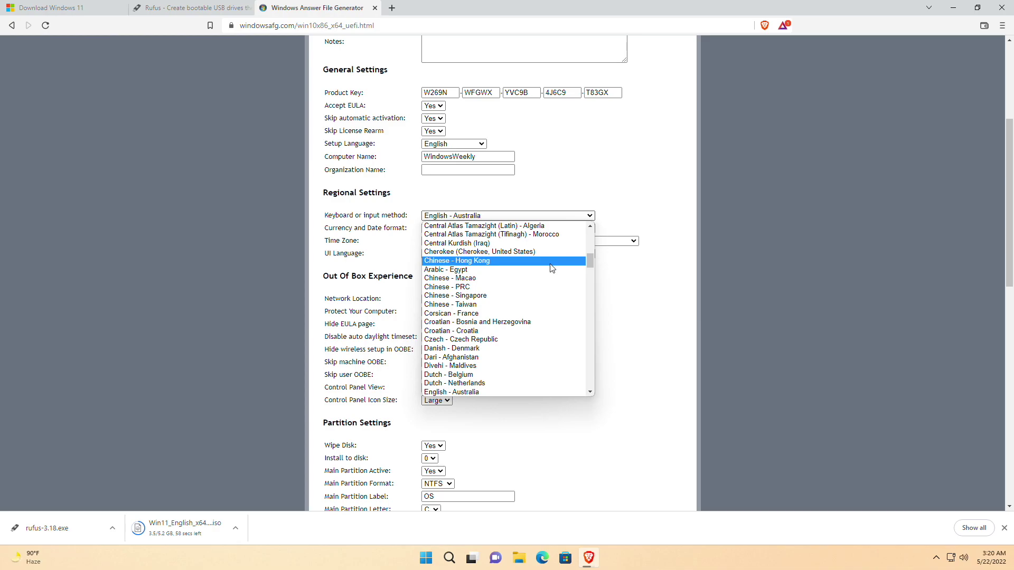
{"action": "scroll", "coordinate": [523, 359], "scroll_direction": "down", "scroll_amount": 4}
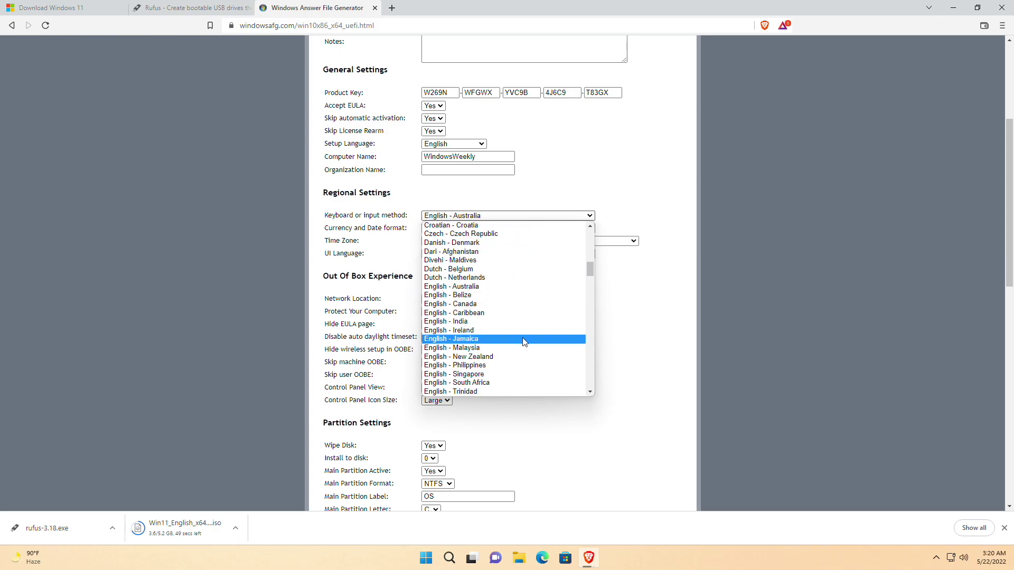
{"action": "scroll", "coordinate": [521, 346], "scroll_direction": "down", "scroll_amount": 4}
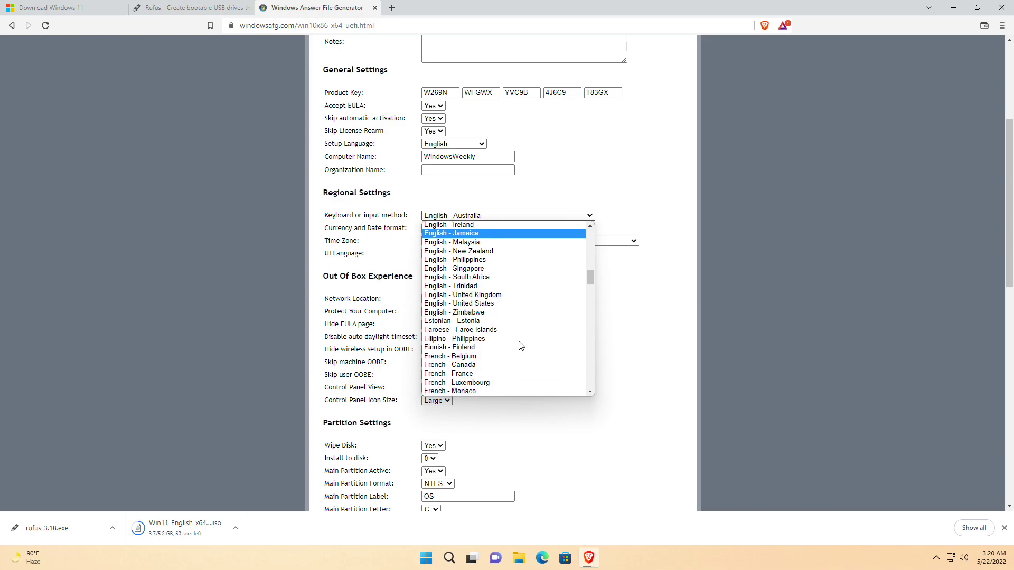
{"action": "left_click", "coordinate": [515, 304]}
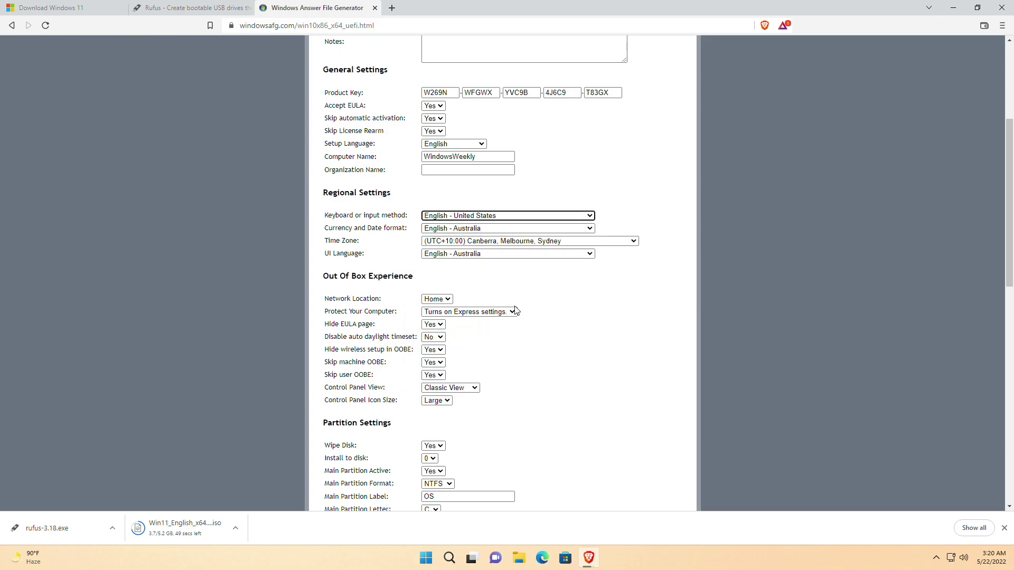
{"action": "left_click", "coordinate": [515, 228]}
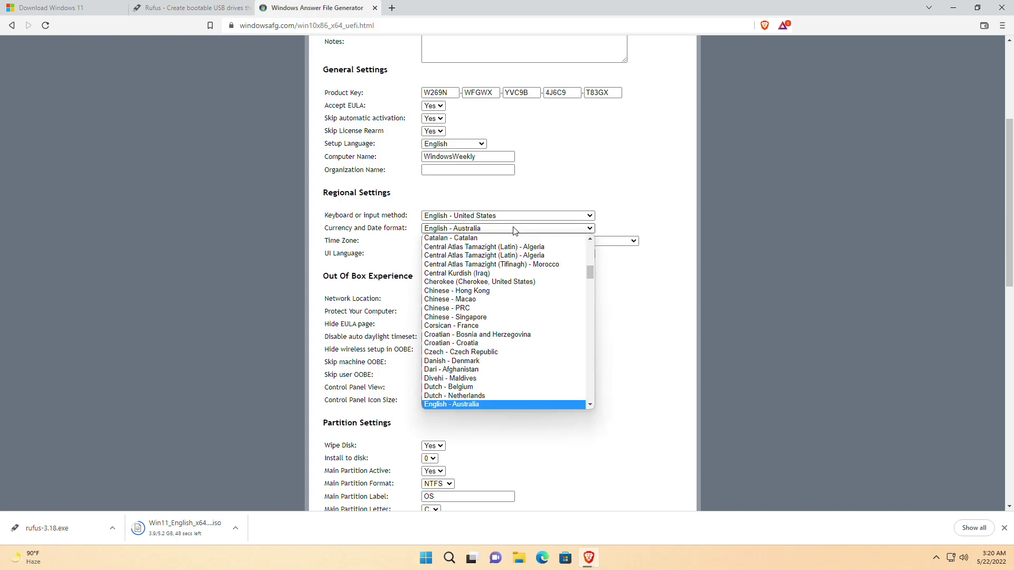
{"action": "scroll", "coordinate": [513, 278], "scroll_direction": "down", "scroll_amount": 4}
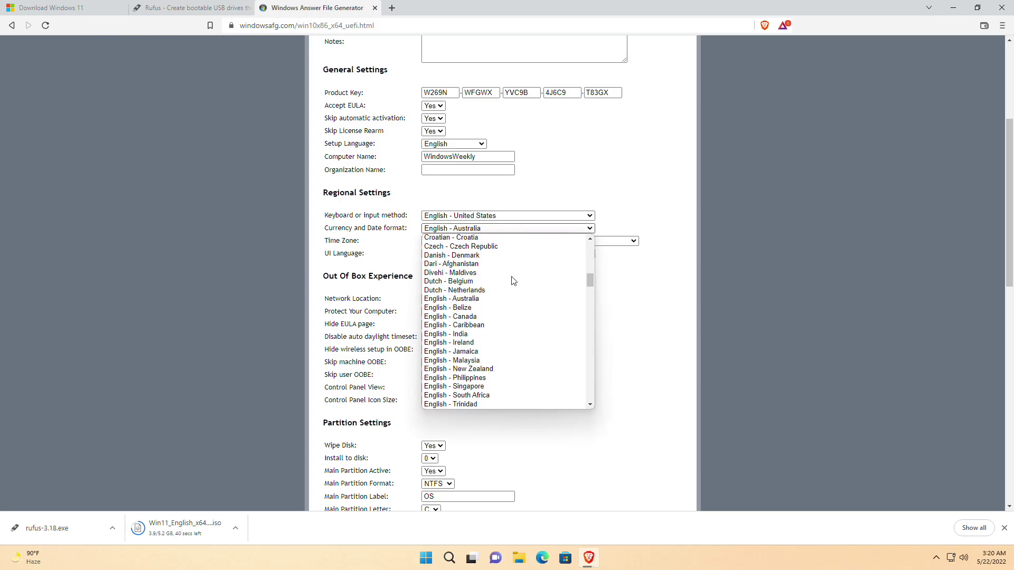
{"action": "scroll", "coordinate": [507, 306], "scroll_direction": "down", "scroll_amount": 4}
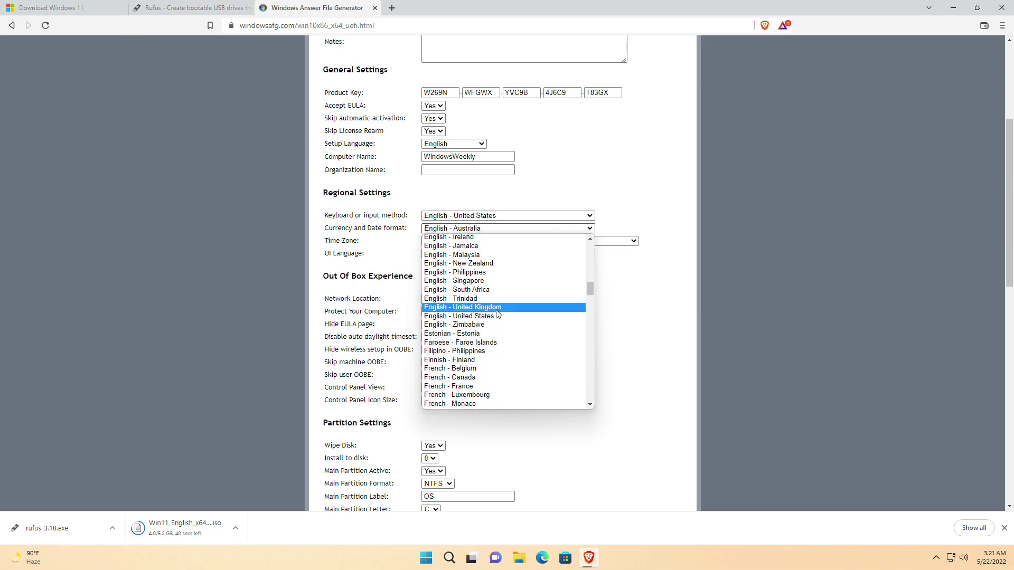
{"action": "left_click", "coordinate": [495, 316]}
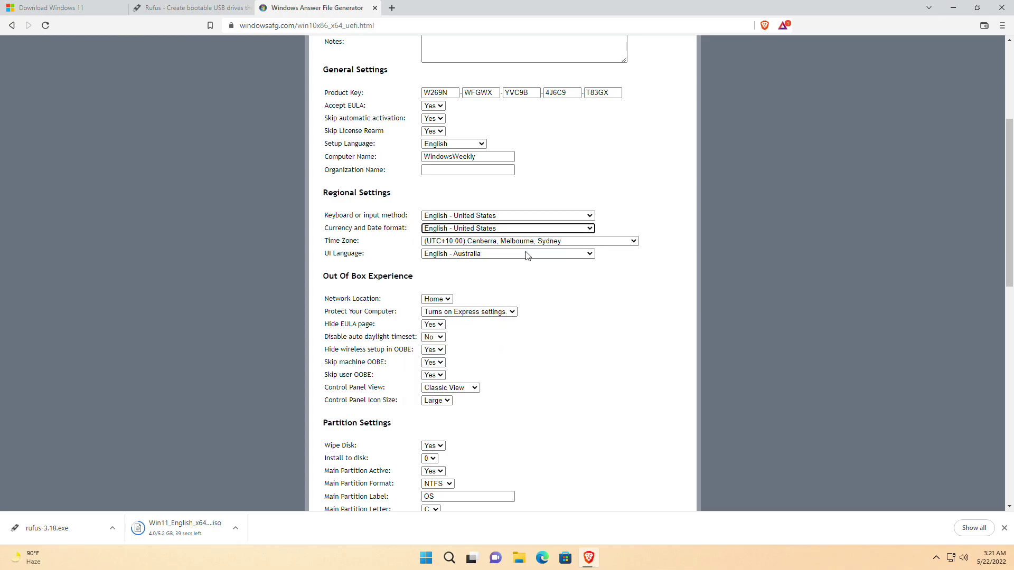
Choose (UTC-08:00) Pacific Time (US & Canada) and English - United States as UI language.
{"action": "left_click", "coordinate": [575, 244]}
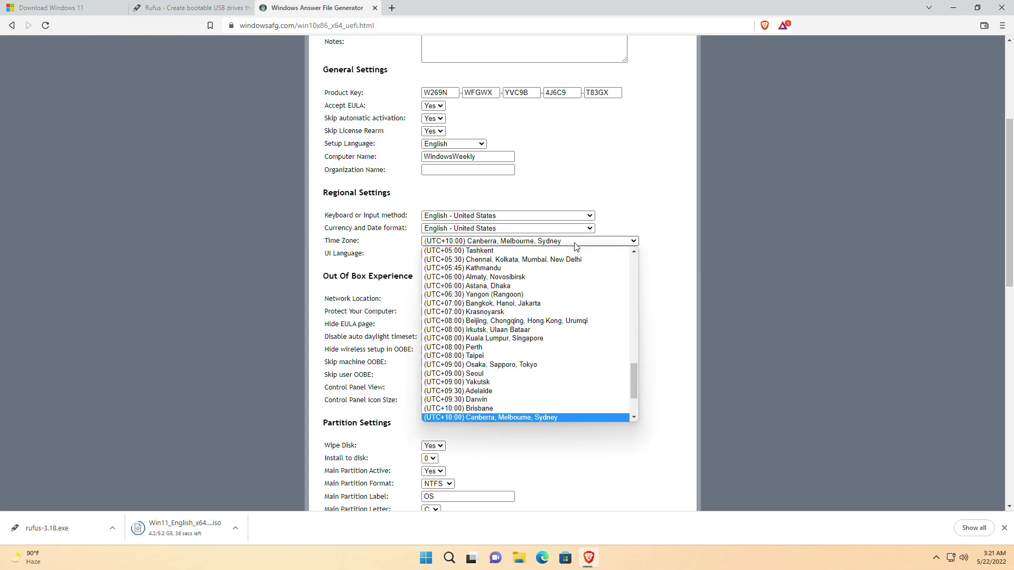
{"action": "scroll", "coordinate": [558, 280], "scroll_direction": "up", "scroll_amount": 15}
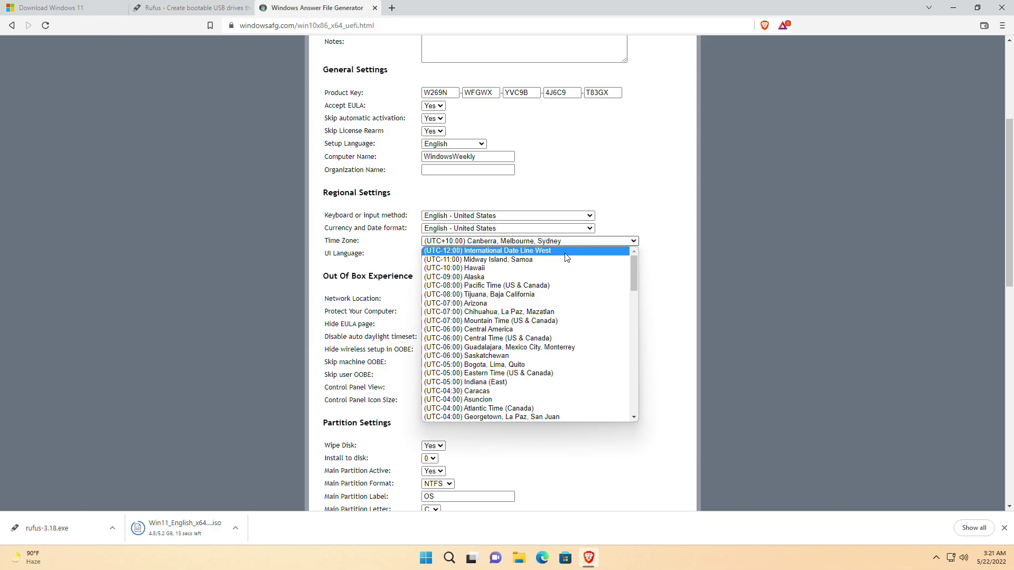
{"action": "left_click", "coordinate": [555, 286]}
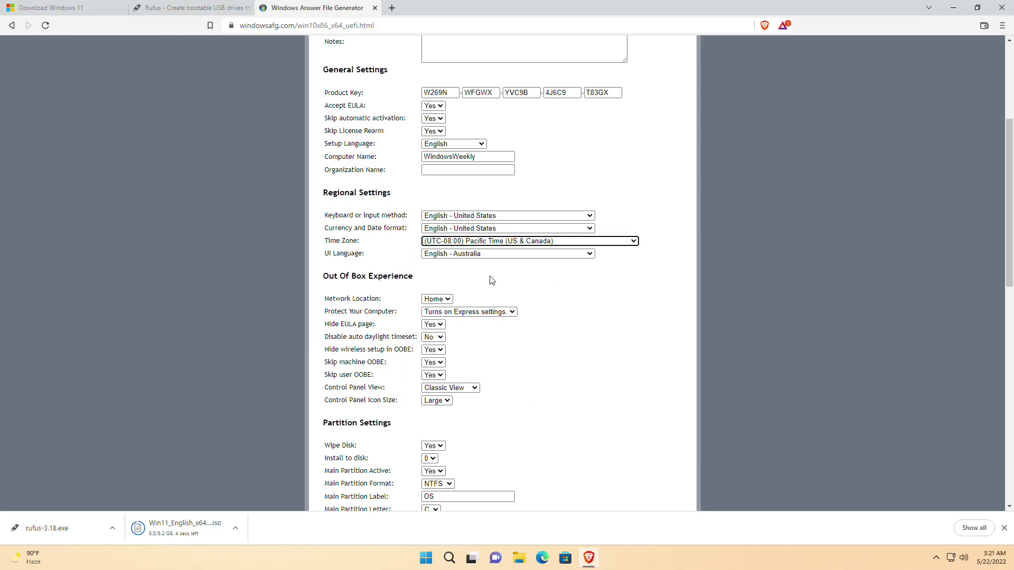
{"action": "left_click", "coordinate": [522, 256]}
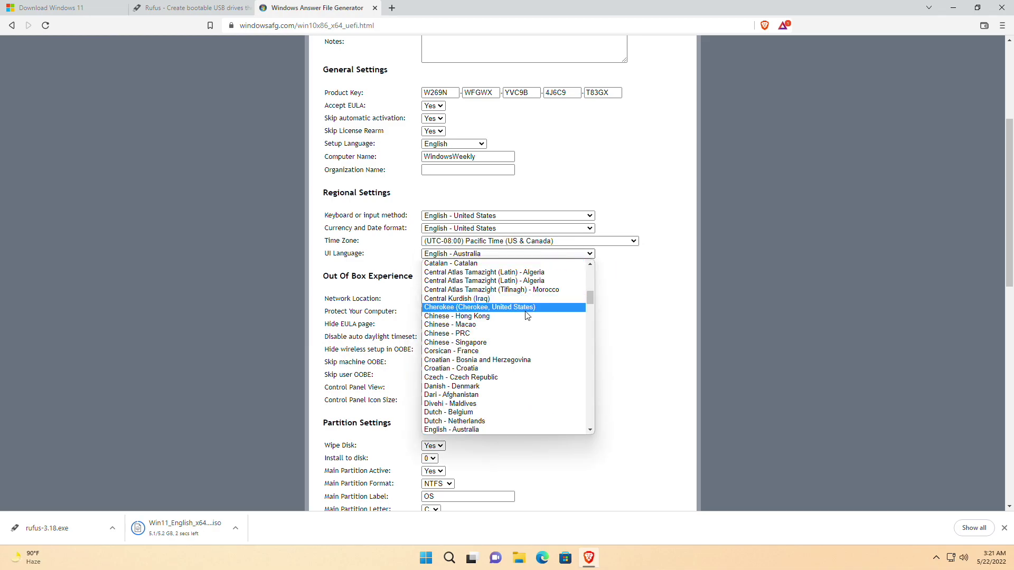
{"action": "scroll", "coordinate": [526, 316], "scroll_direction": "down", "scroll_amount": 3}
{"action": "scroll", "coordinate": [520, 333], "scroll_direction": "down", "scroll_amount": 2}
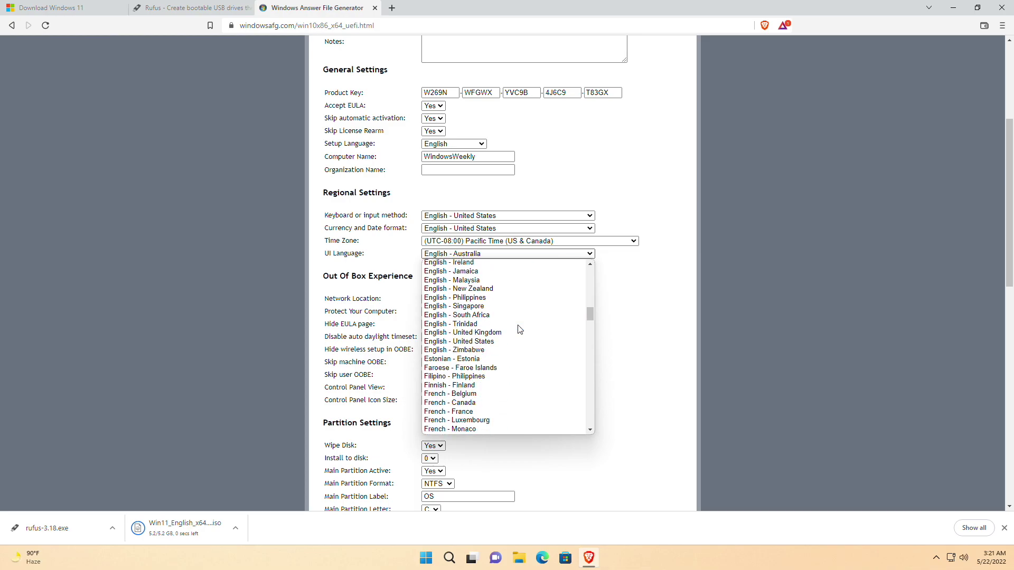
{"action": "left_click", "coordinate": [518, 342]}
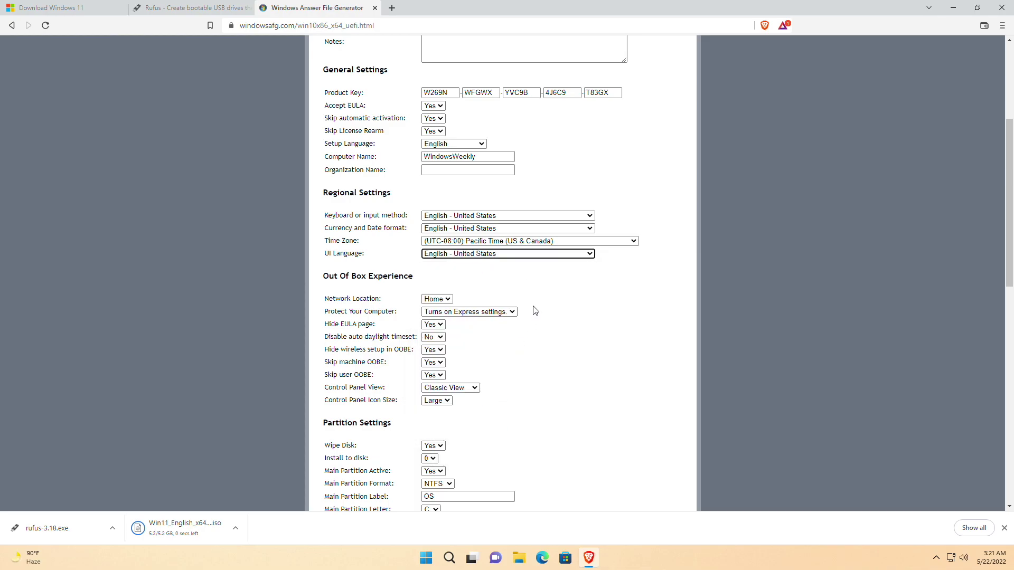
{"action": "scroll", "coordinate": [461, 308], "scroll_direction": "down", "scroll_amount": 1}
Keep Home network, Express protection, hidden EULA, auto daylight time and hidden wireless setup.
{"action": "scroll", "coordinate": [460, 304], "scroll_direction": "down", "scroll_amount": 2}
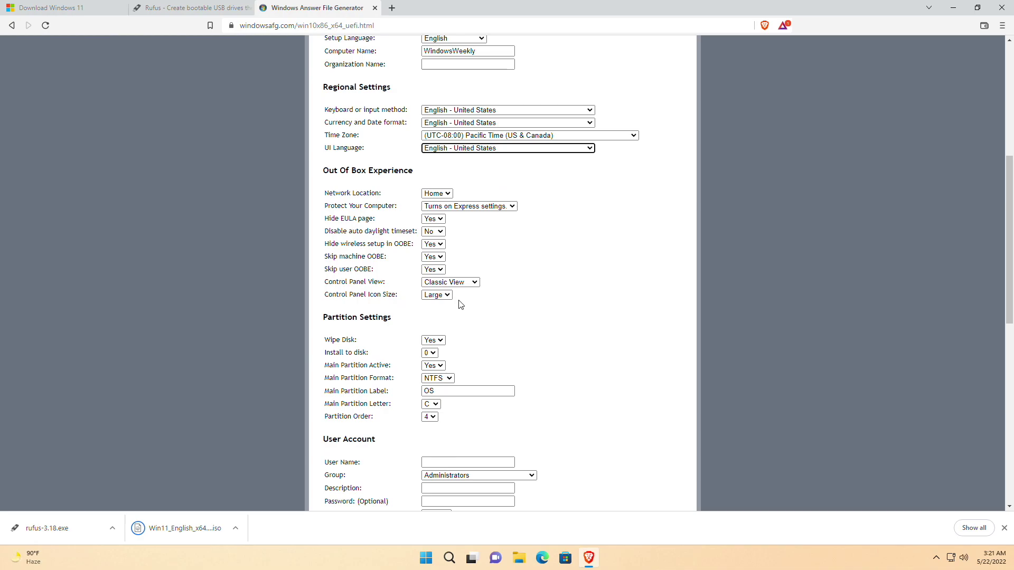
{"action": "left_click", "coordinate": [447, 141]}
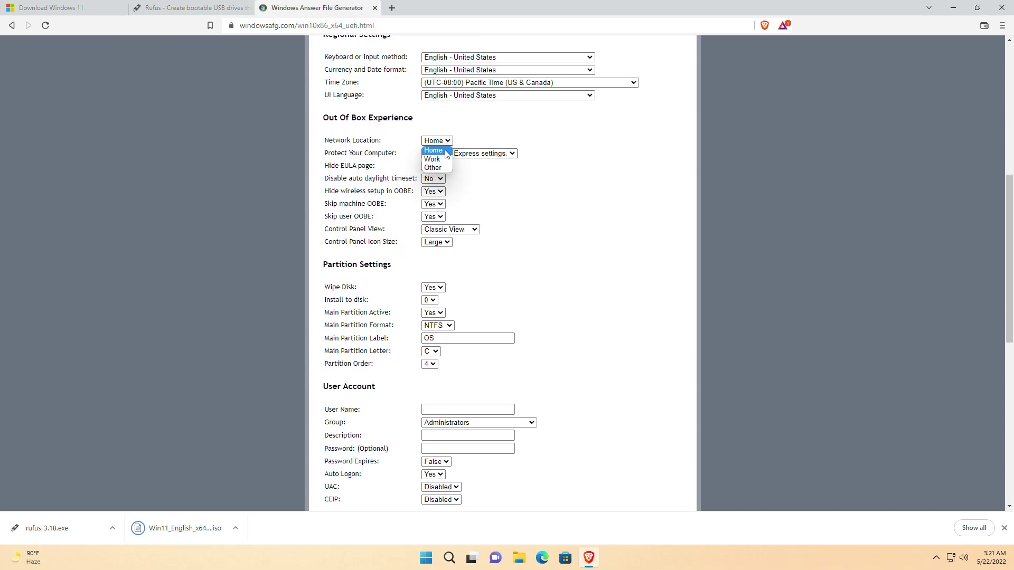
{"action": "left_click", "coordinate": [445, 151]}
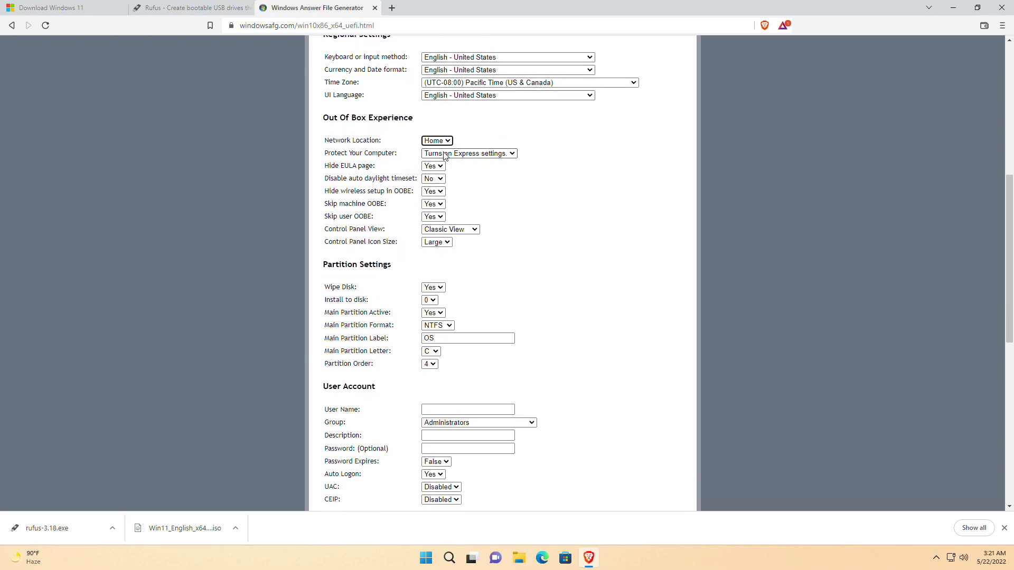
{"action": "left_click", "coordinate": [459, 158]}
{"action": "left_click", "coordinate": [459, 164]}
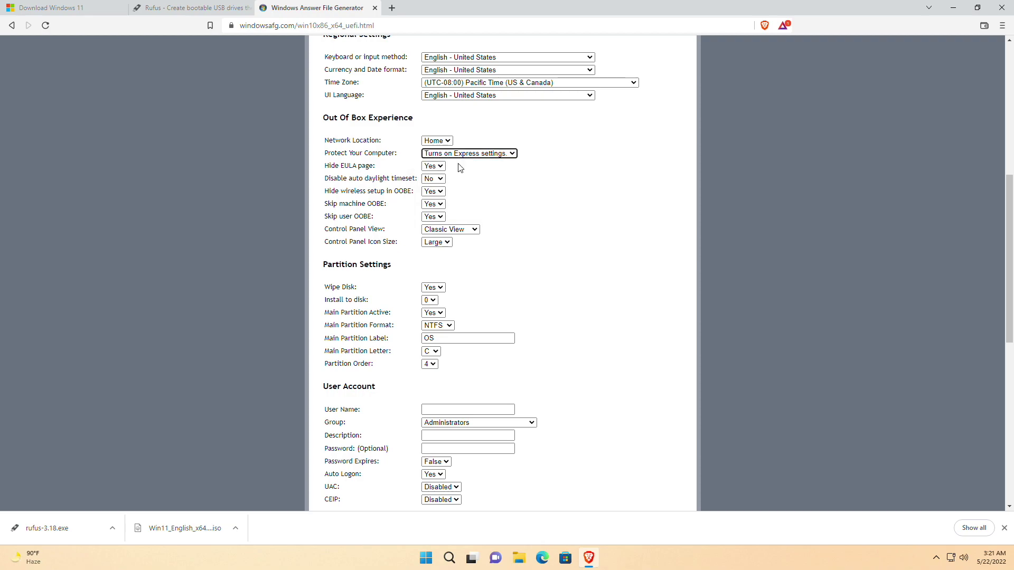
{"action": "left_click", "coordinate": [434, 166]}
{"action": "left_click", "coordinate": [434, 168]}
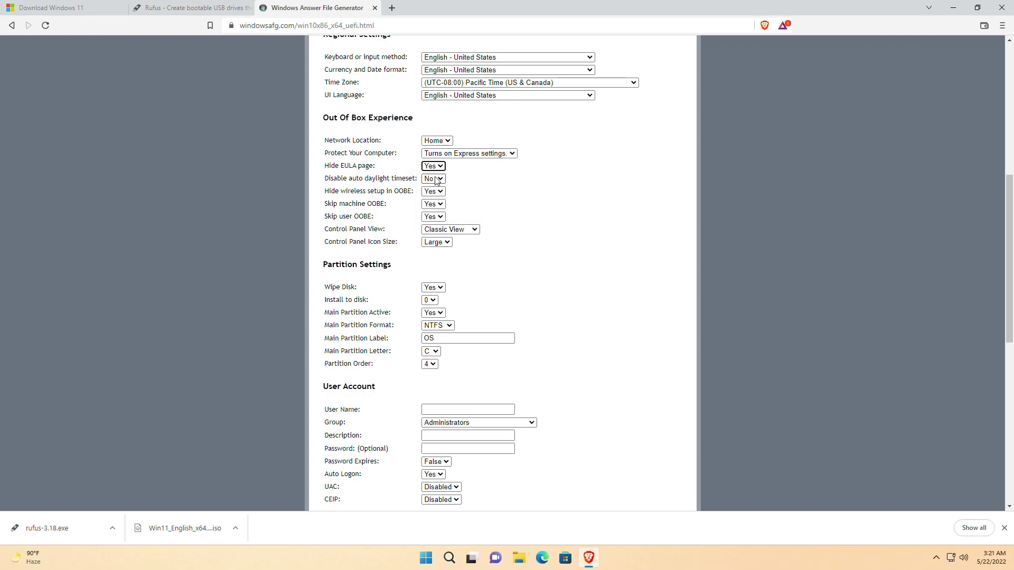
{"action": "left_click", "coordinate": [433, 180]}
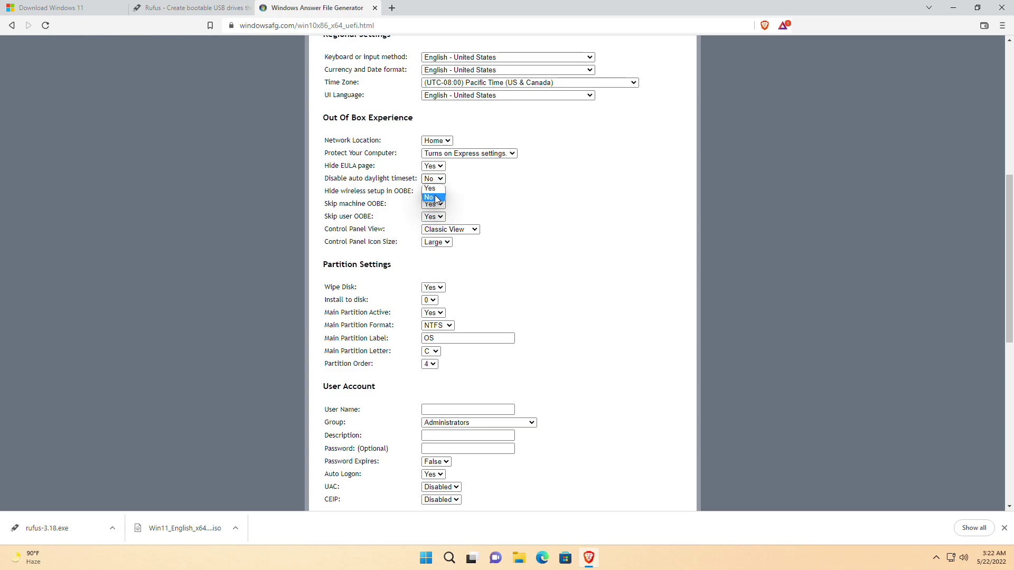
{"action": "left_click", "coordinate": [438, 197]}
{"action": "left_click", "coordinate": [441, 193]}
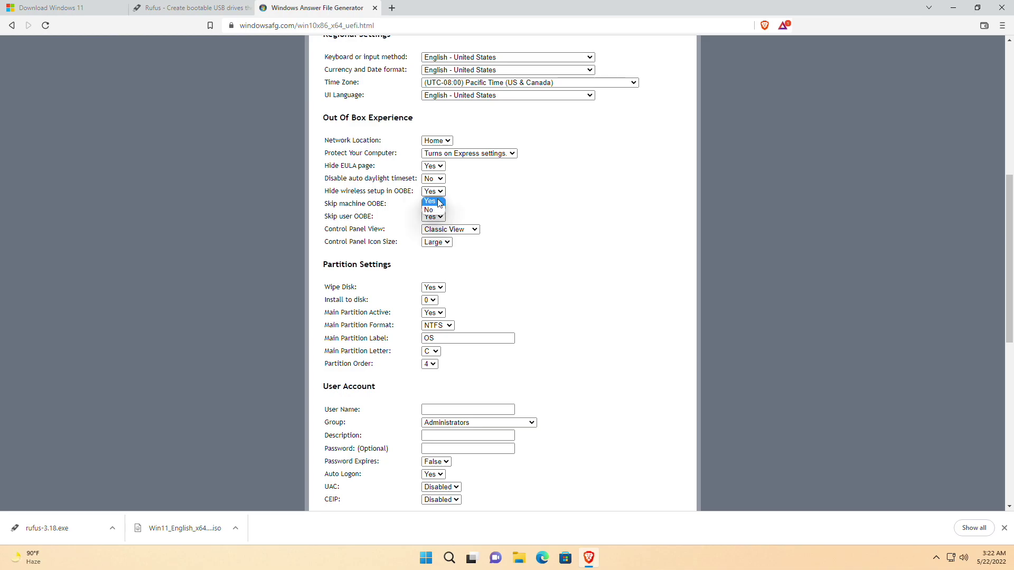
{"action": "left_click", "coordinate": [438, 202]}
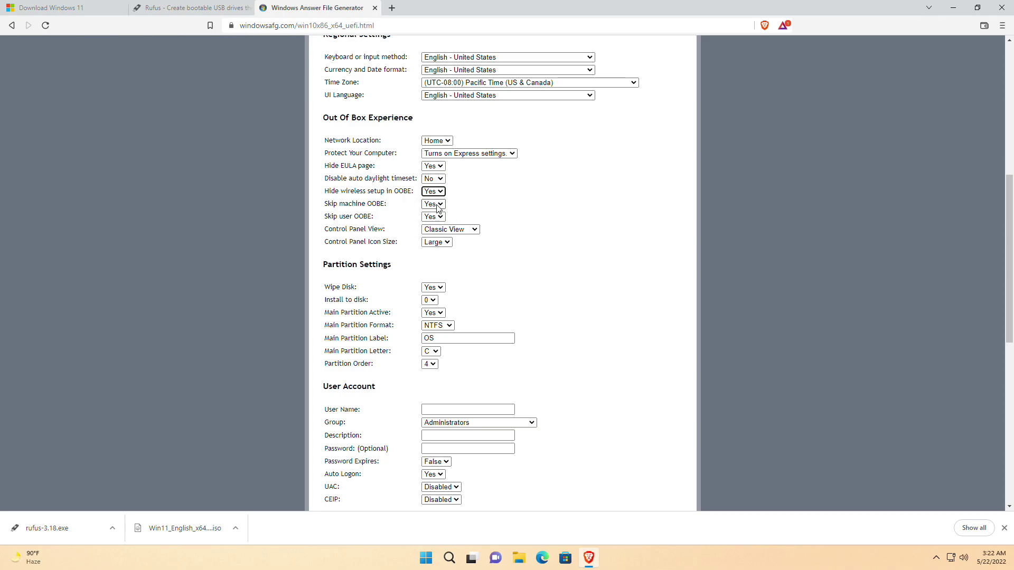
Keep skipping machine and user OOBE and Classic Control Panel view, and make icons Small.
{"action": "left_click", "coordinate": [437, 206]}
{"action": "left_click", "coordinate": [436, 213]}
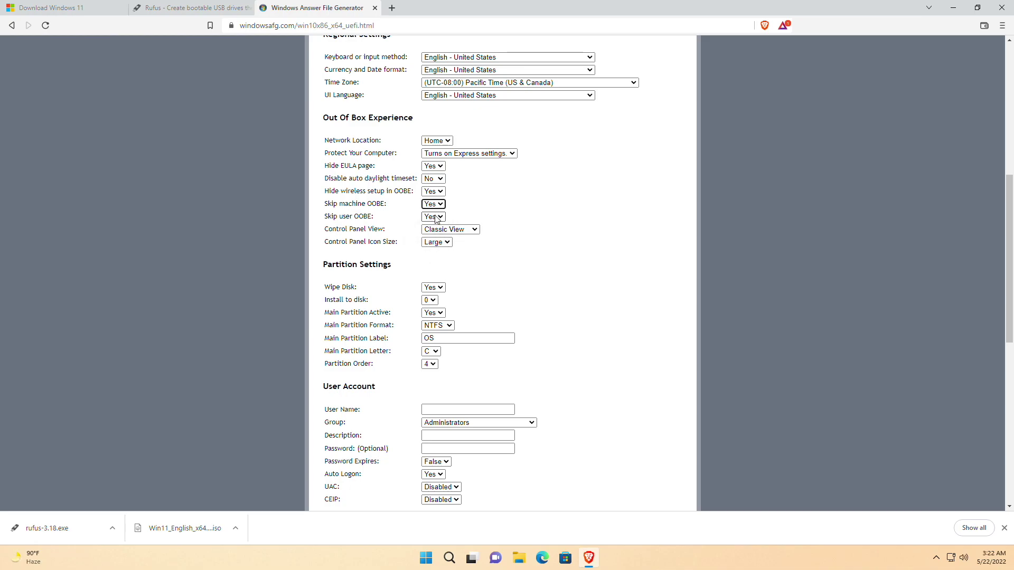
{"action": "left_click", "coordinate": [434, 217]}
{"action": "left_click", "coordinate": [432, 228]}
{"action": "left_click", "coordinate": [450, 231]}
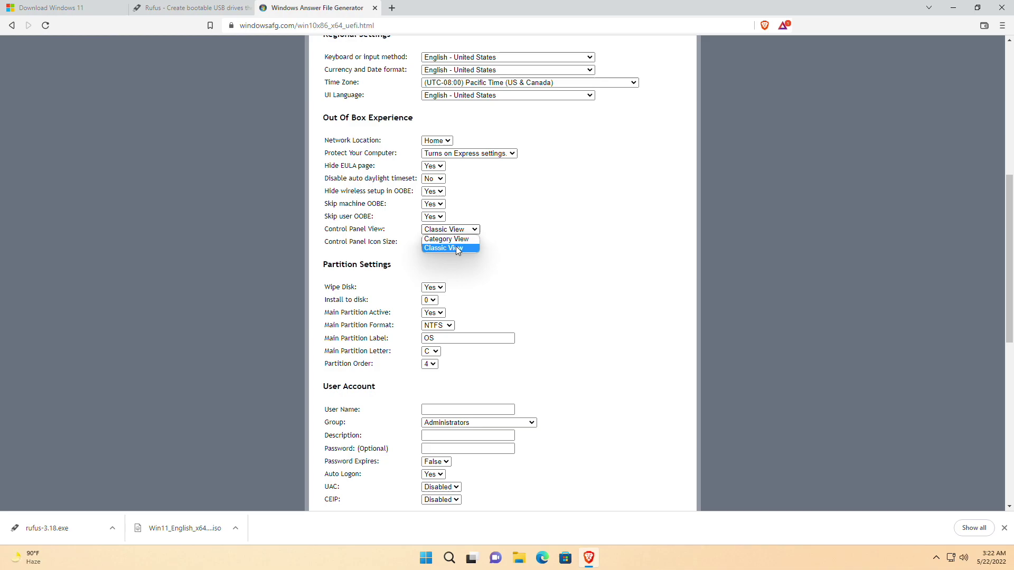
{"action": "left_click", "coordinate": [455, 246]}
{"action": "left_click", "coordinate": [444, 242]}
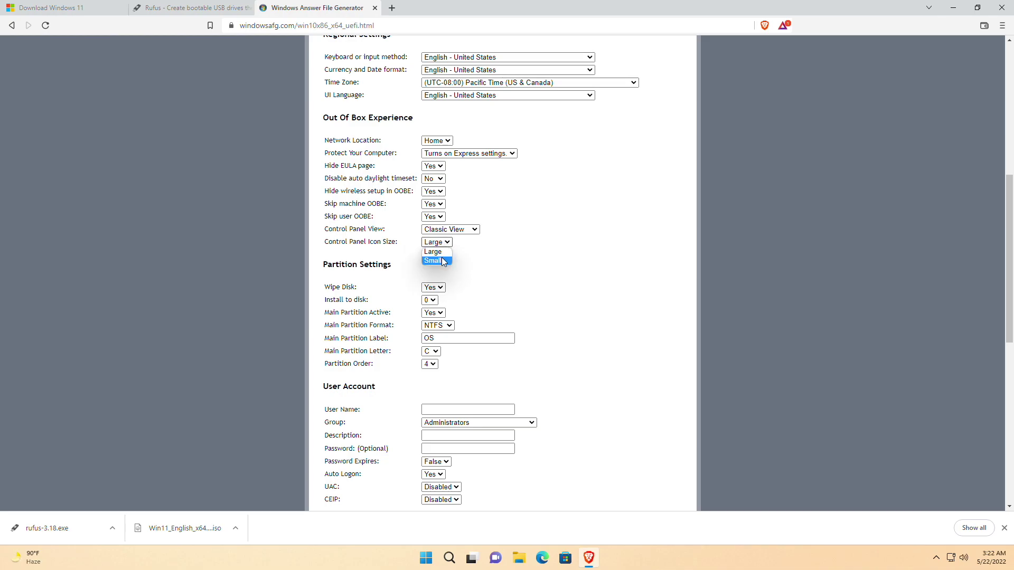
{"action": "left_click", "coordinate": [444, 261]}
Leave Wipe Disk set to Yes in the partition settings.
{"action": "scroll", "coordinate": [464, 253], "scroll_direction": "down", "scroll_amount": 1}
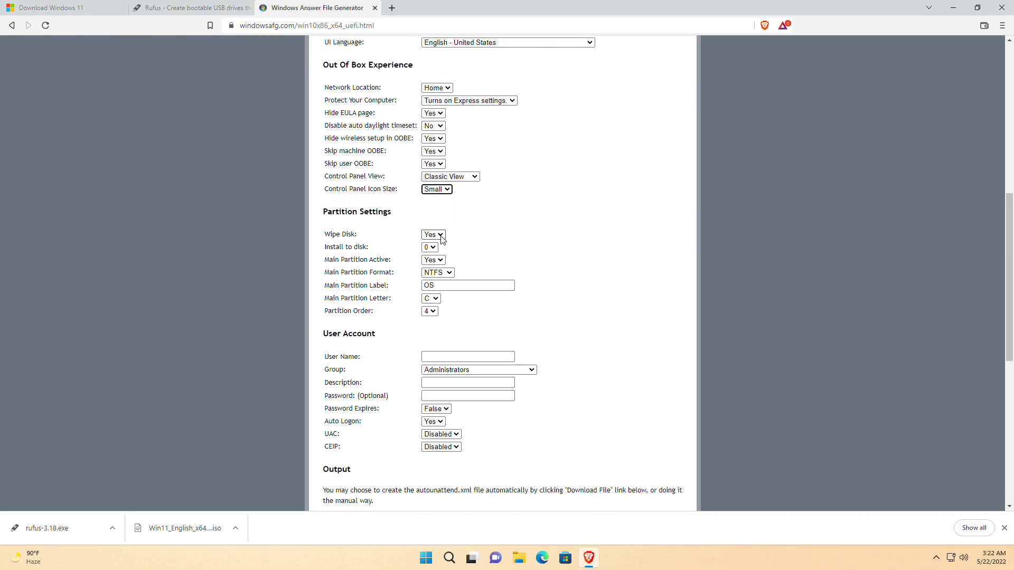
{"action": "left_click", "coordinate": [441, 236]}
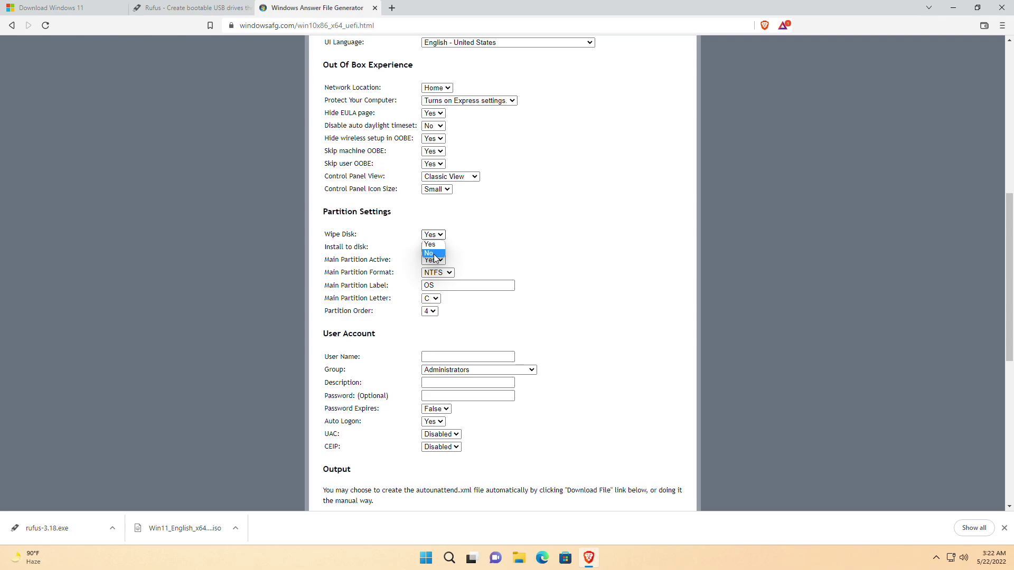
{"action": "left_click", "coordinate": [434, 243]}
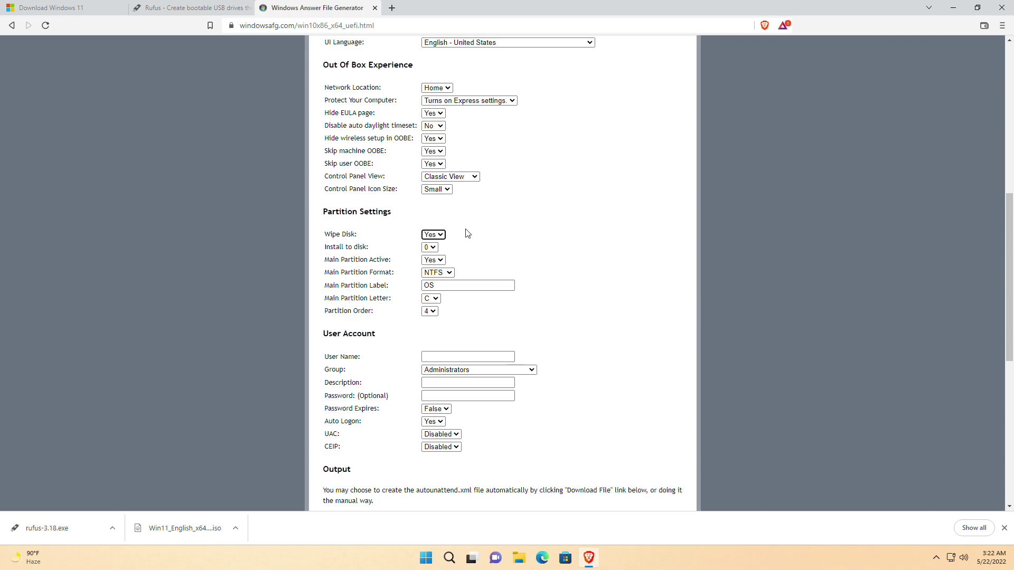
{"action": "scroll", "coordinate": [467, 233], "scroll_direction": "down", "scroll_amount": 1}
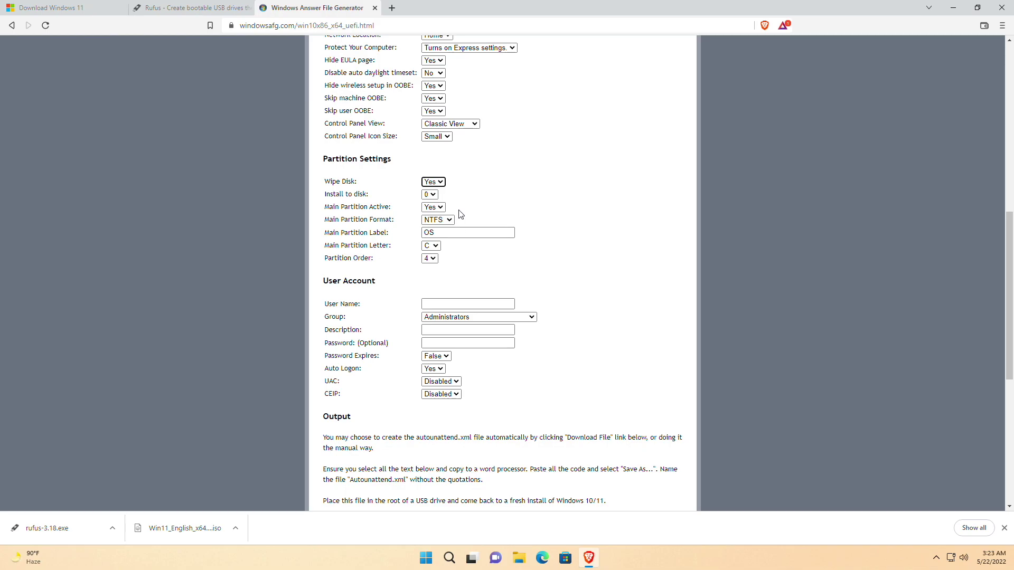
Change the main partition label from OS to Win 11 and enter the account user name.
{"action": "double_click", "coordinate": [438, 232]}
{"action": "type", "text": "Win 11"}
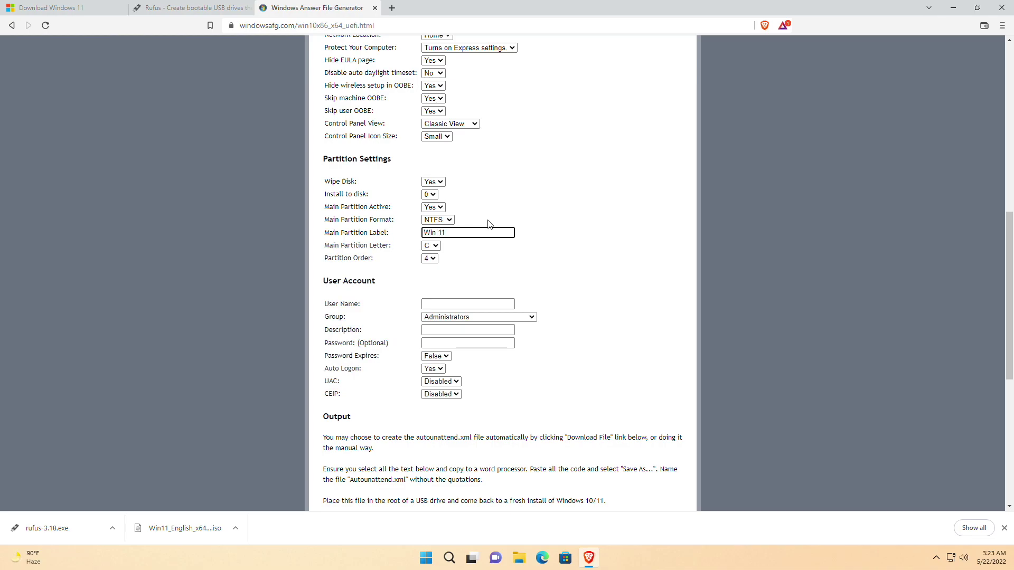
{"action": "left_click", "coordinate": [461, 301]}
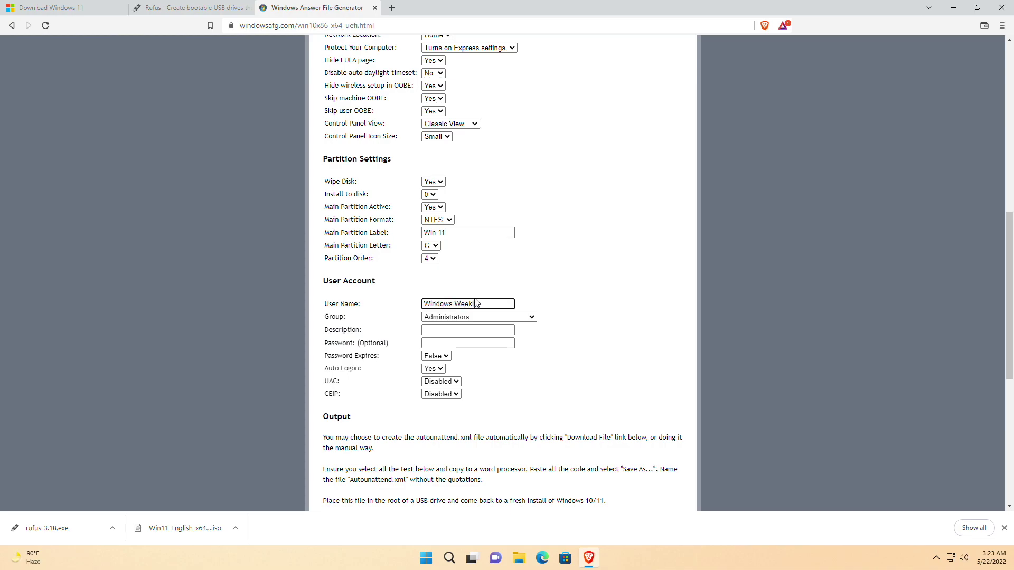
{"action": "type", "text": "Windows Weekly"}
Keep the account in the Administrators group and set UAC to Enable.
{"action": "left_click", "coordinate": [484, 317]}
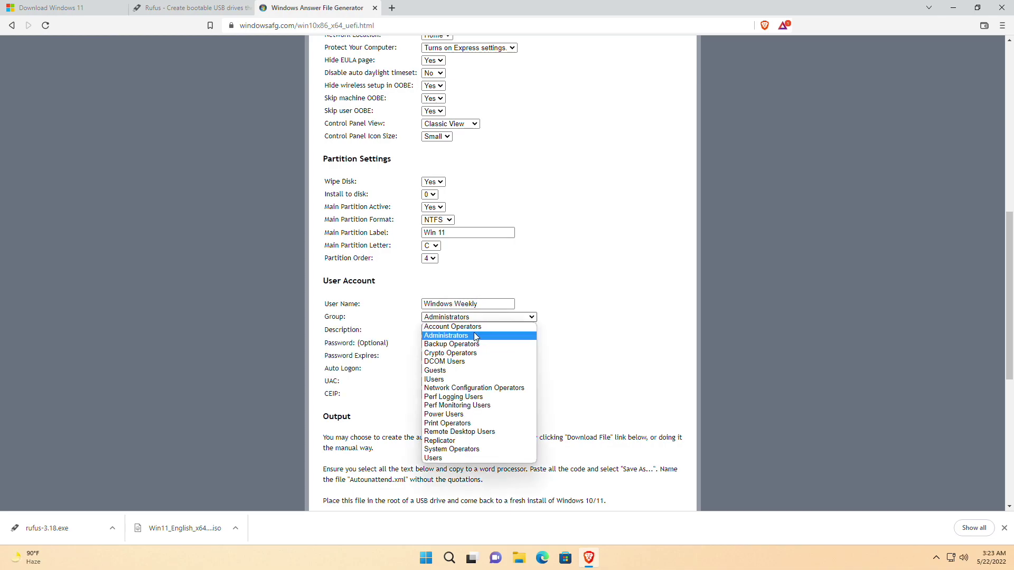
{"action": "left_click", "coordinate": [466, 336]}
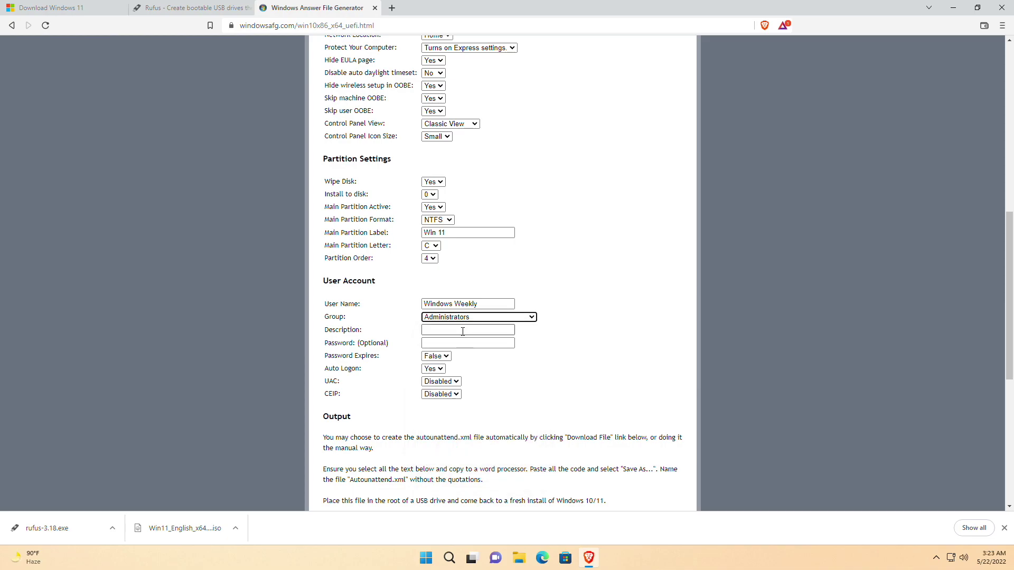
{"action": "left_click", "coordinate": [434, 386]}
{"action": "left_click", "coordinate": [437, 399]}
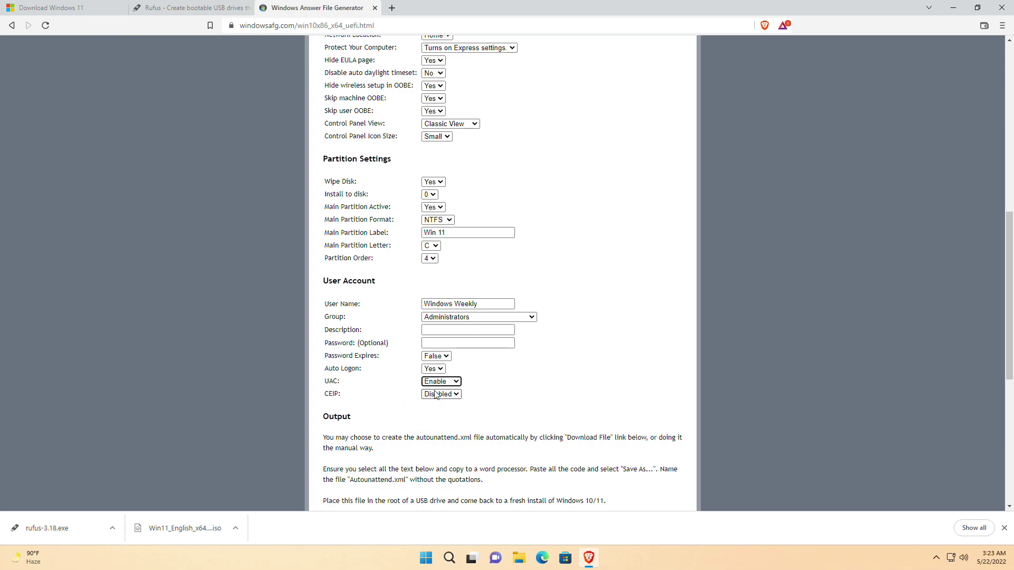
Download autounattend.xml from the Output section, keep it despite the warning, and close Brave.
{"action": "scroll", "coordinate": [470, 356], "scroll_direction": "down", "scroll_amount": 3}
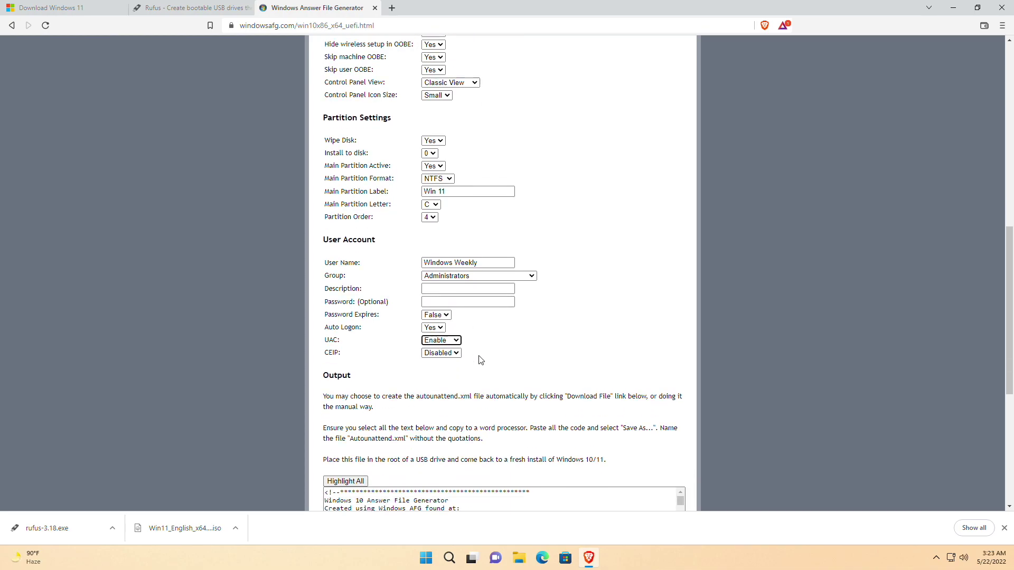
{"action": "scroll", "coordinate": [481, 360], "scroll_direction": "down", "scroll_amount": 5}
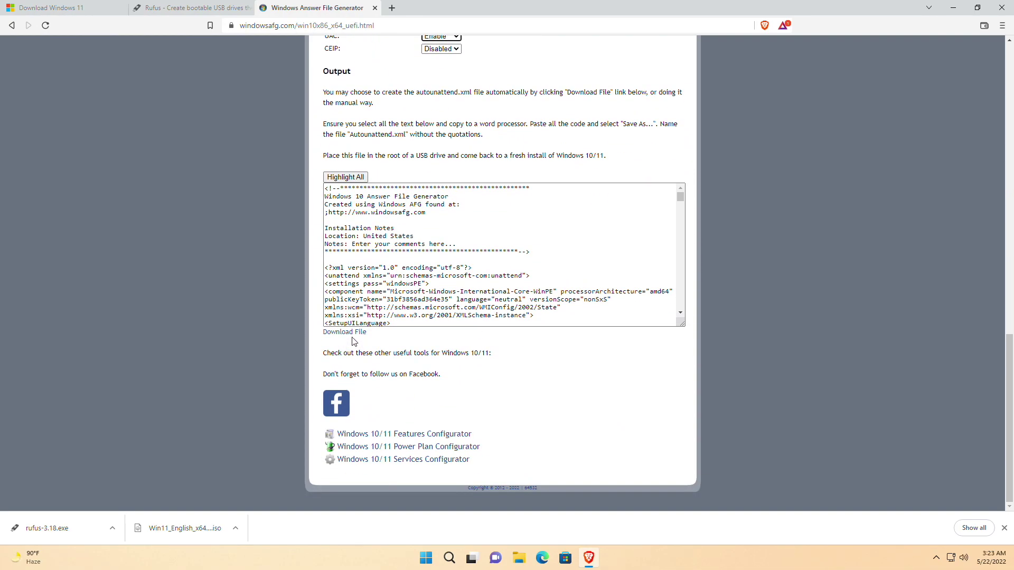
{"action": "left_click", "coordinate": [362, 334]}
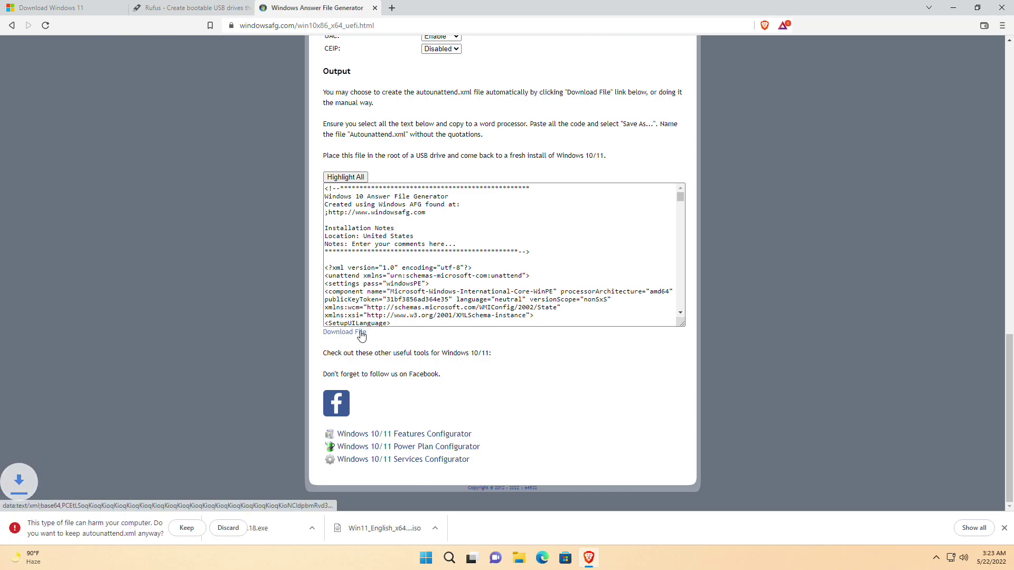
{"action": "left_click", "coordinate": [189, 529]}
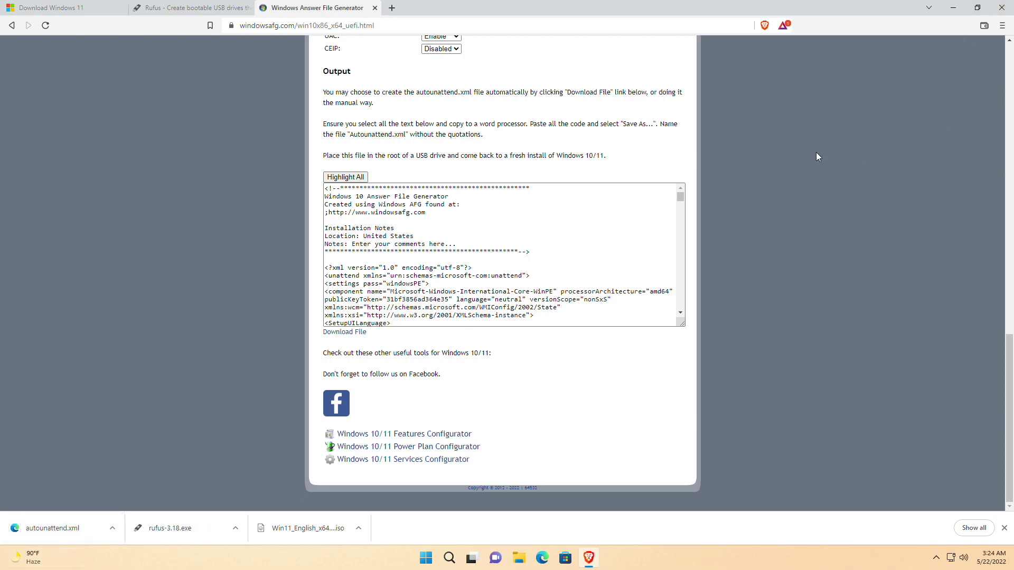
{"action": "left_click", "coordinate": [1001, 7]}
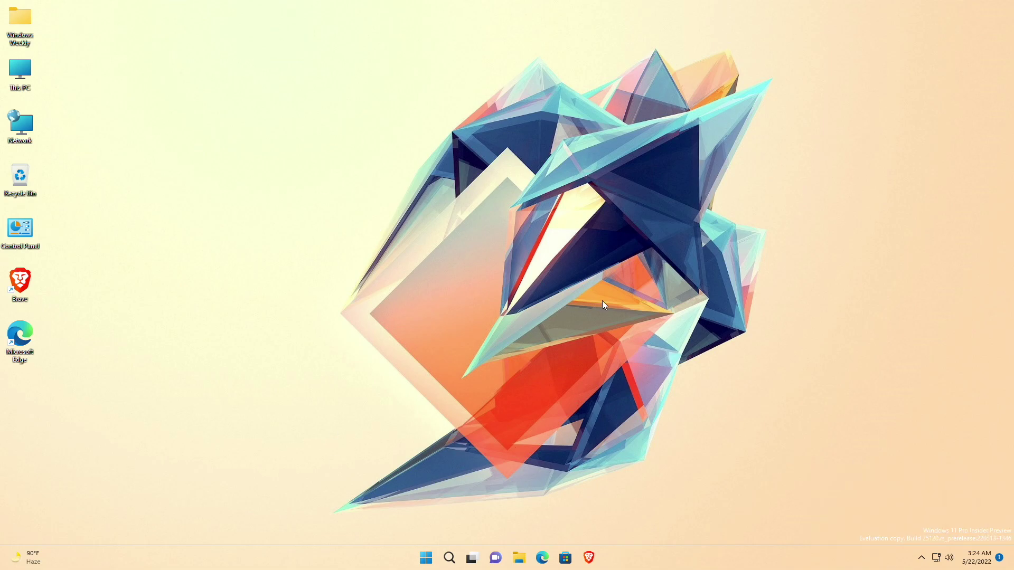
Launch rufus-3.18 from the Downloads folder with administrator rights.
{"action": "double_click", "coordinate": [21, 74]}
{"action": "left_click", "coordinate": [247, 253]}
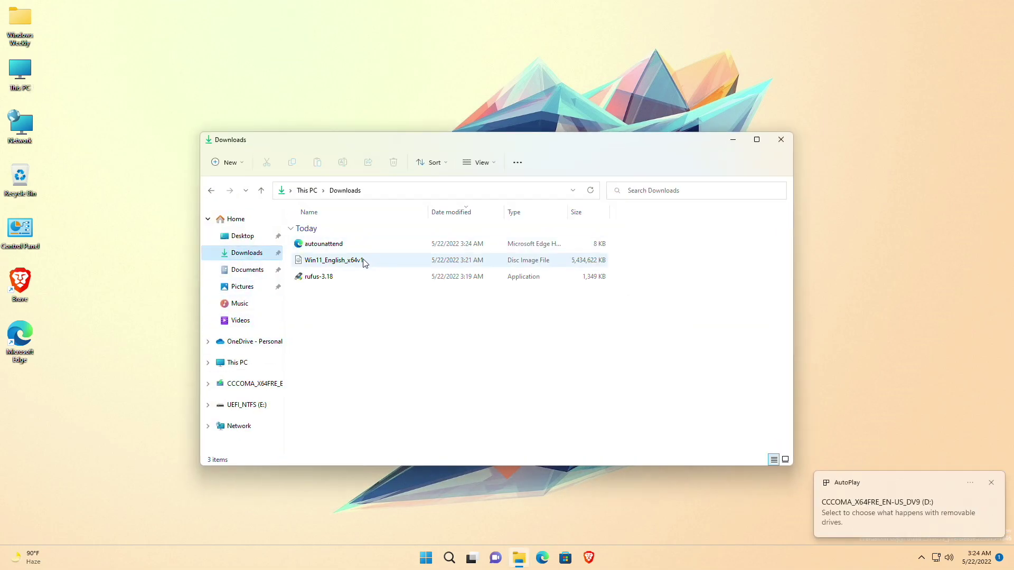
{"action": "double_click", "coordinate": [354, 276]}
{"action": "left_click", "coordinate": [460, 368]}
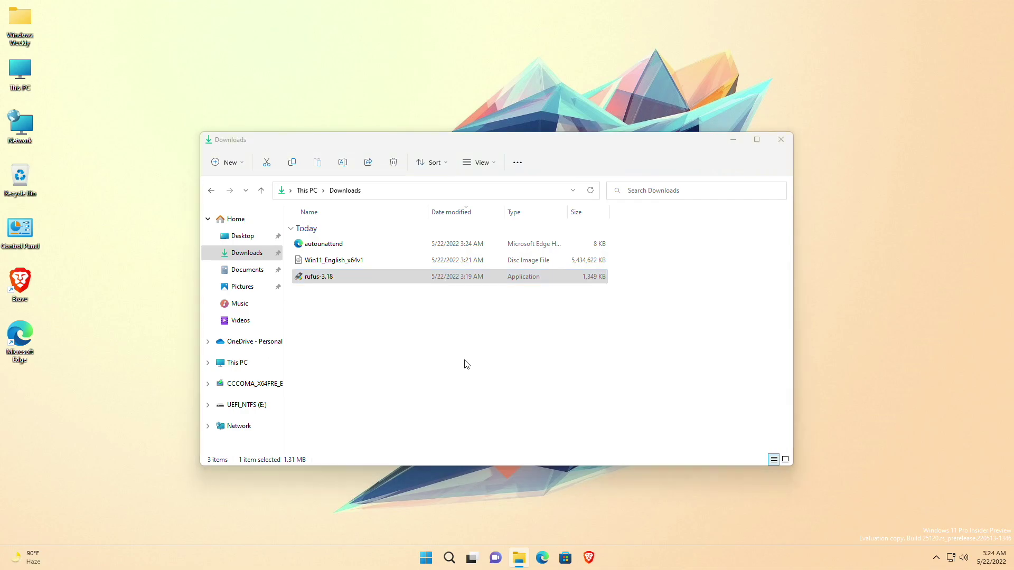
Write Win11_English_x64v1.iso to the 64 GB USB as a Standard Windows 11 Installation.
{"action": "left_click_drag", "start_coordinate": [338, 259], "coordinate": [475, 125]}
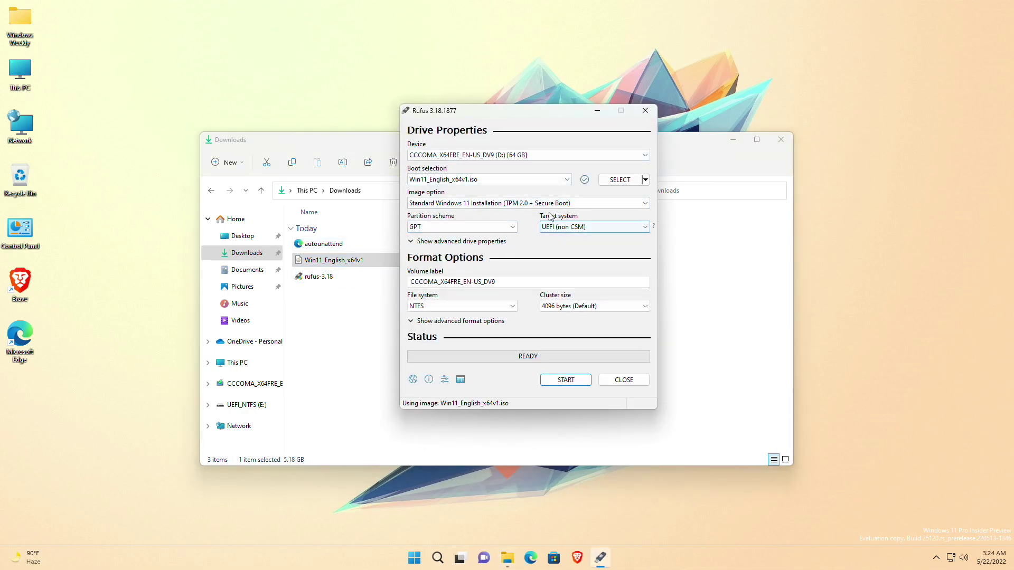
{"action": "left_click", "coordinate": [568, 203]}
{"action": "left_click", "coordinate": [561, 213]}
{"action": "left_click", "coordinate": [565, 379]}
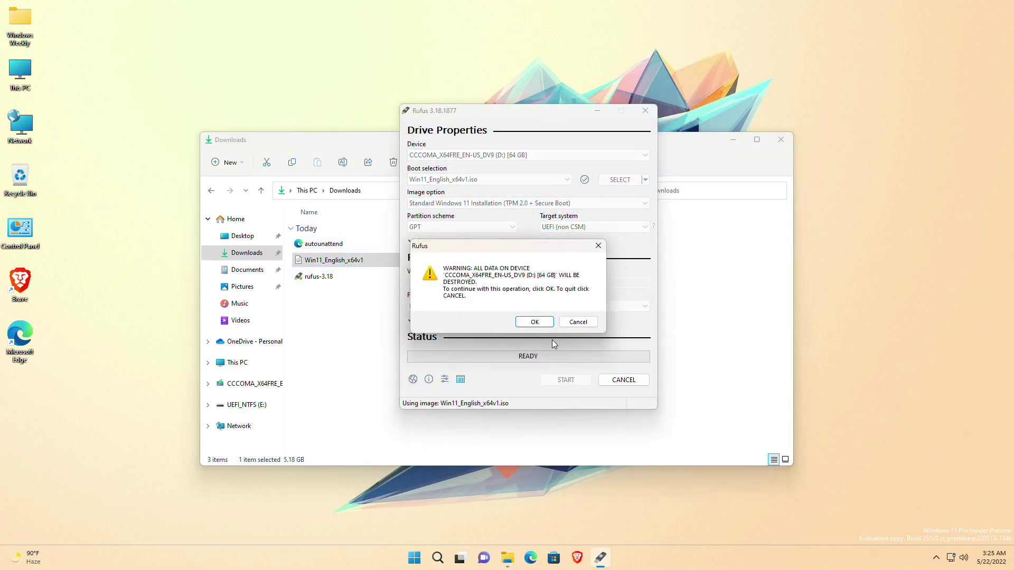
{"action": "left_click", "coordinate": [536, 322]}
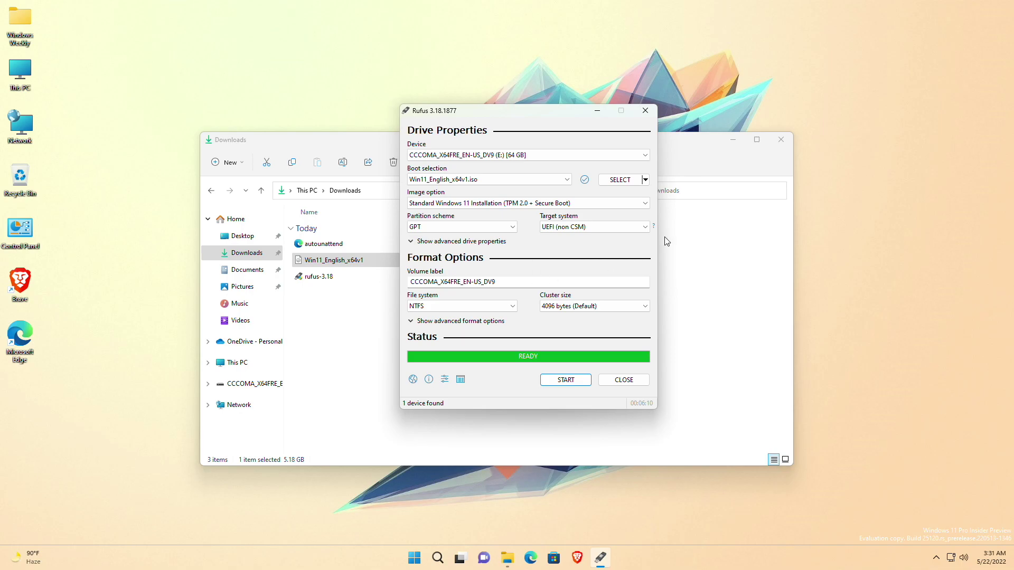
Close Rufus and copy autounattend from Downloads to the CCCOMA_X64FRE_EN-US_DV9 (E:) drive.
{"action": "left_click", "coordinate": [612, 383]}
{"action": "left_click", "coordinate": [547, 246]}
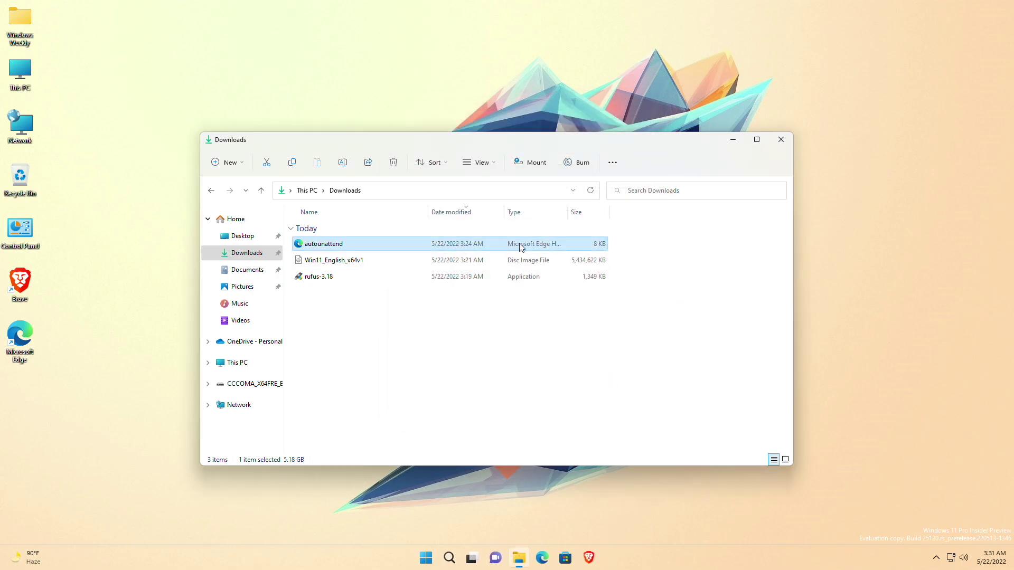
{"action": "left_click", "coordinate": [298, 170]}
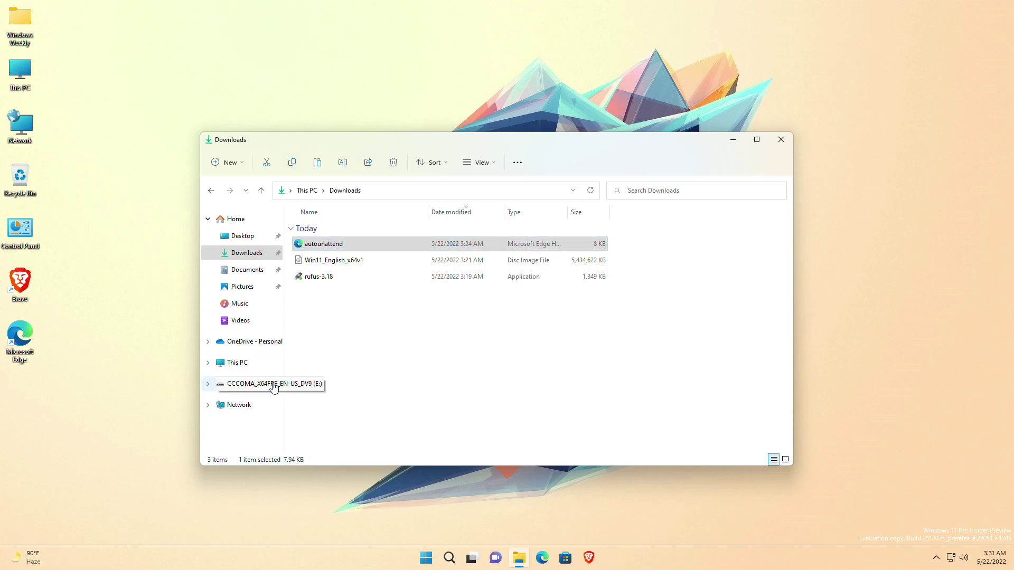
{"action": "left_click", "coordinate": [258, 384]}
{"action": "key", "text": "ctrl+v"}
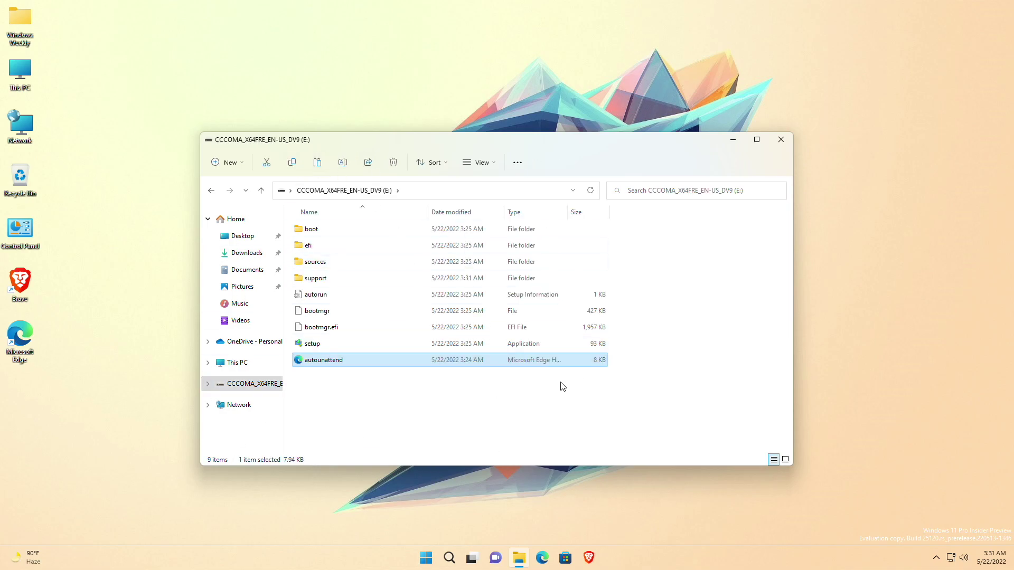
Open the USB copy of autounattend.xml with Notepad.
{"action": "right_click", "coordinate": [543, 359]}
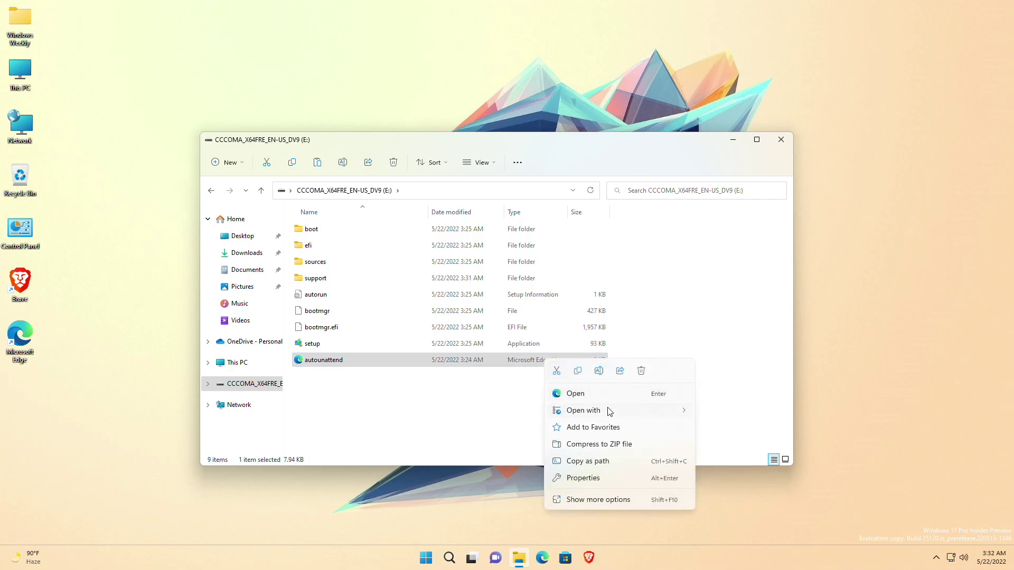
{"action": "mouse_move", "coordinate": [667, 410]}
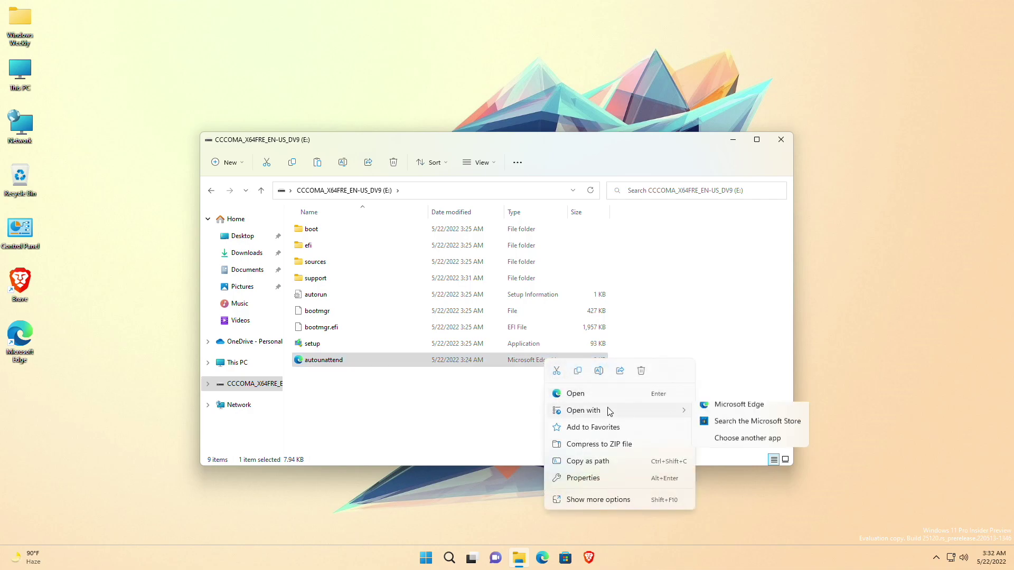
{"action": "left_click", "coordinate": [744, 447]}
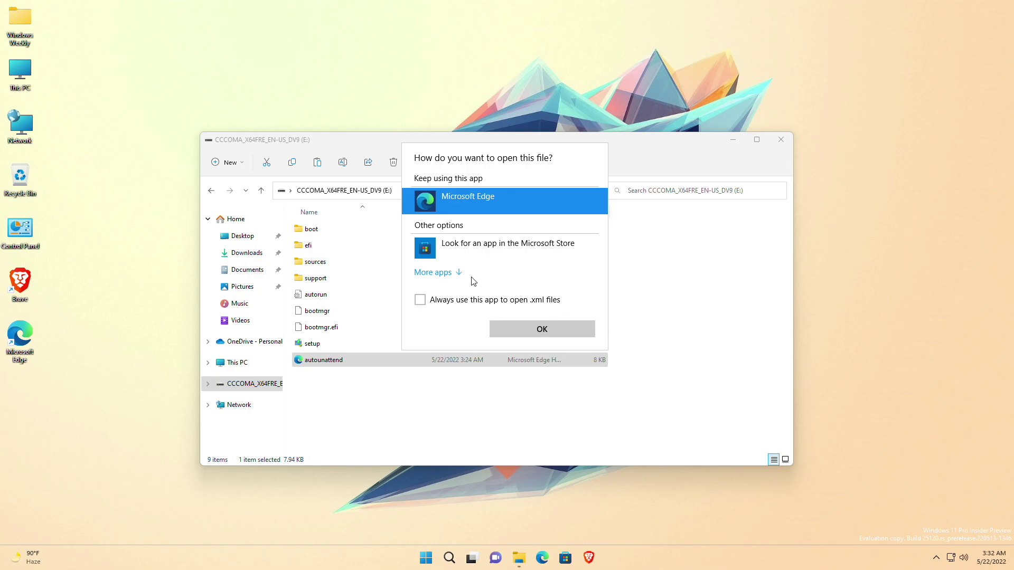
{"action": "left_click", "coordinate": [457, 272]}
{"action": "left_click", "coordinate": [455, 270]}
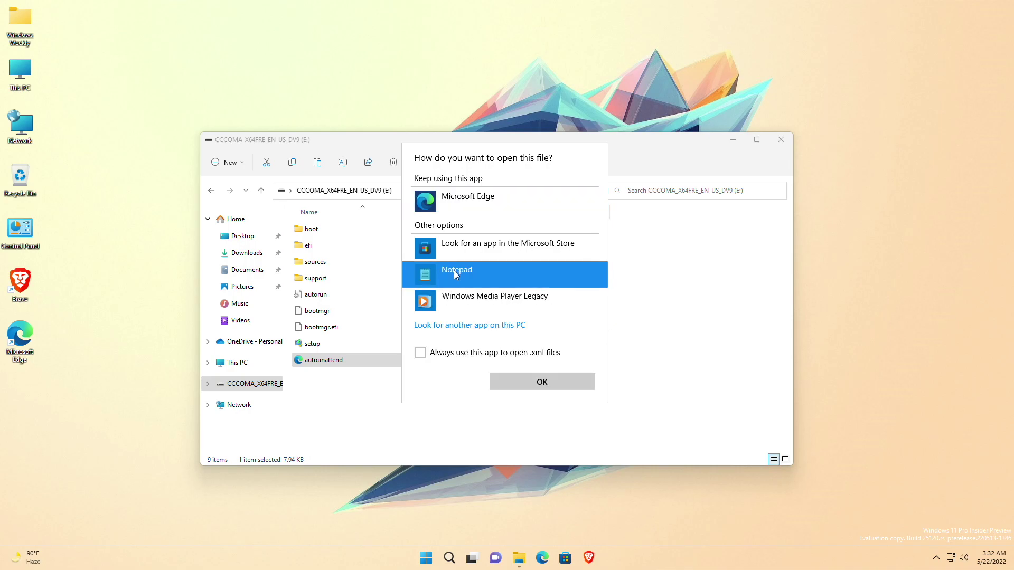
{"action": "left_click", "coordinate": [542, 380]}
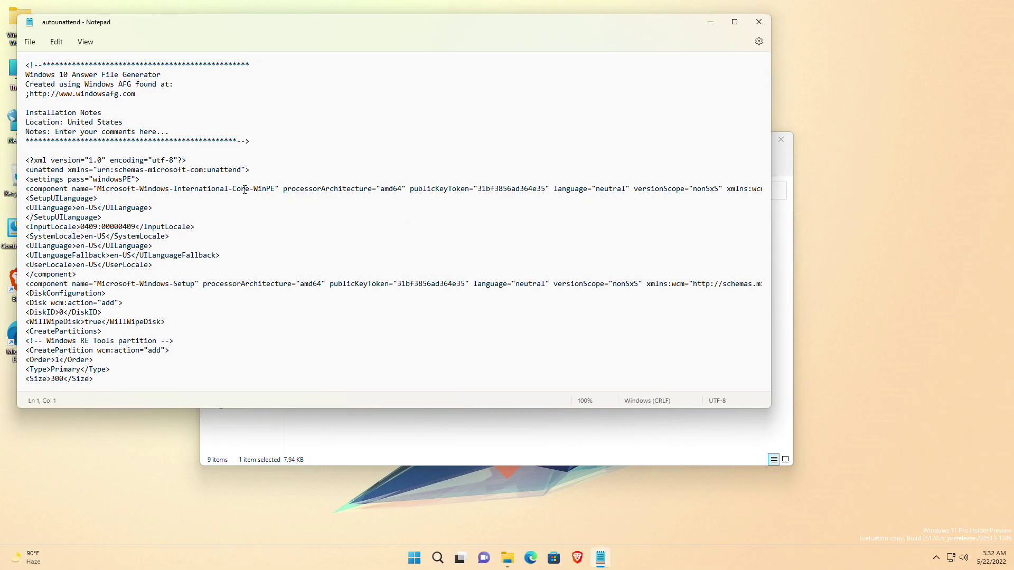
Delete the DiskConfiguration through ImageInstall block from autounattend.xml.
{"action": "scroll", "coordinate": [51, 173], "scroll_direction": "down", "scroll_amount": 2}
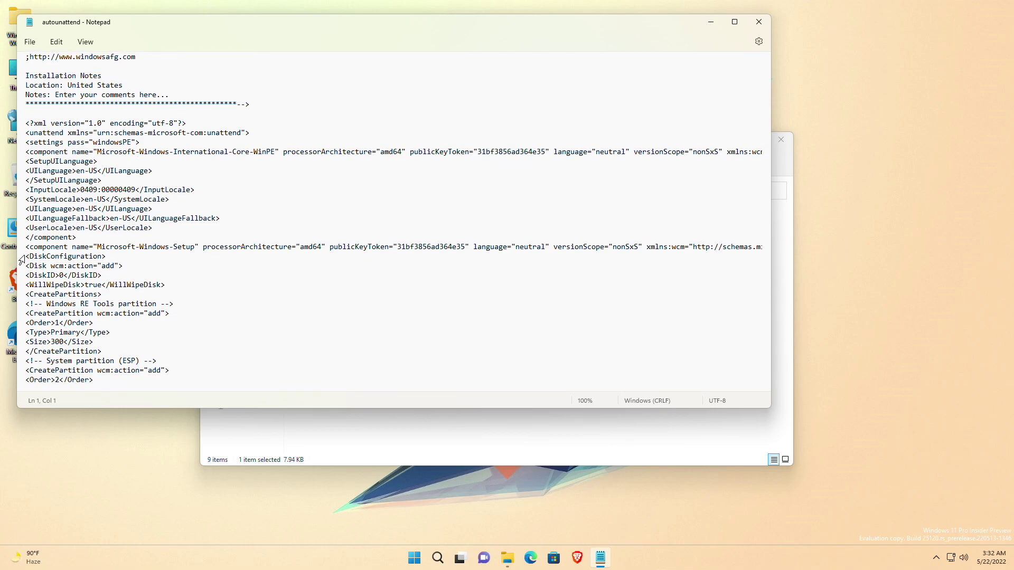
{"action": "left_click_drag", "start_coordinate": [26, 256], "coordinate": [137, 289]}
{"action": "key", "text": "Delete"}
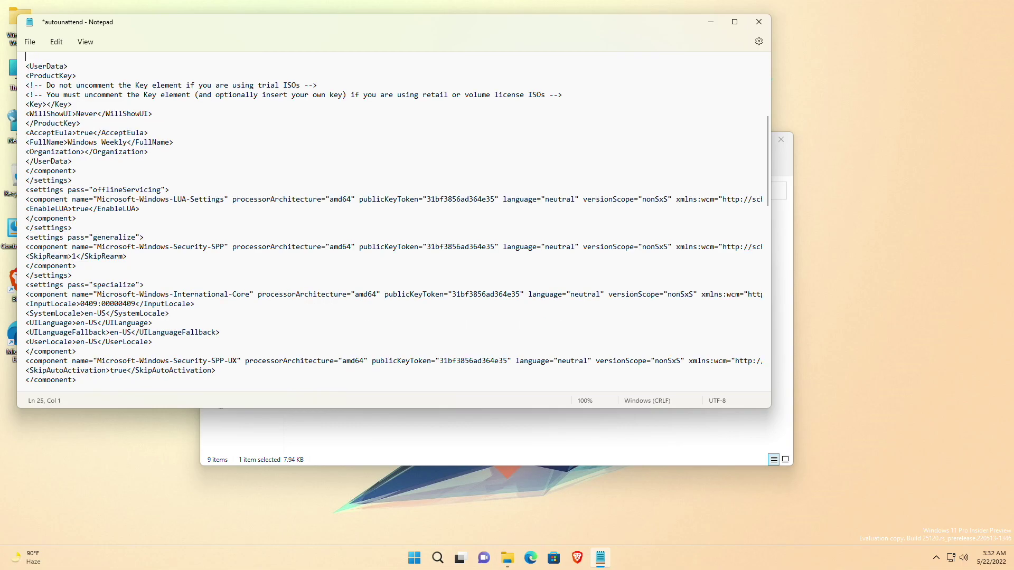
{"action": "scroll", "coordinate": [147, 261], "scroll_direction": "right", "scroll_amount": 5}
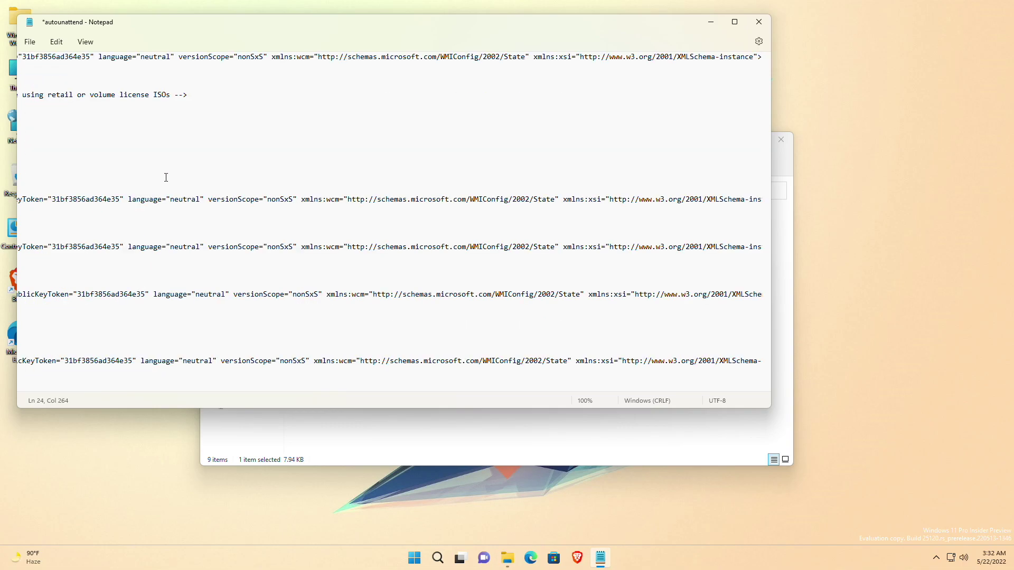
{"action": "scroll", "coordinate": [381, 92], "scroll_direction": "left", "scroll_amount": 5}
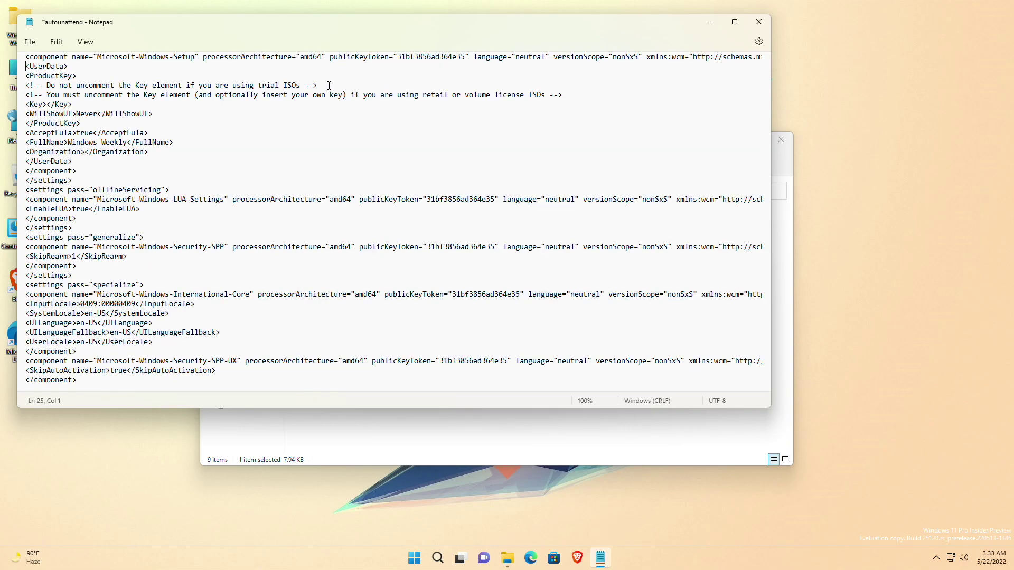
Save the edited autounattend.xml while closing Notepad, then close File Explorer.
{"action": "left_click", "coordinate": [759, 22]}
{"action": "left_click", "coordinate": [337, 243]}
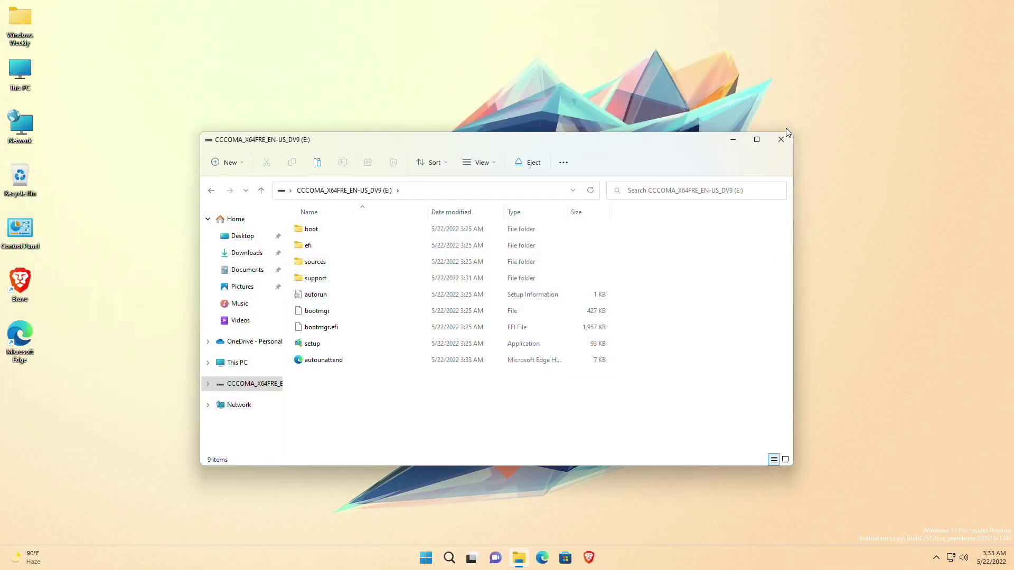
{"action": "left_click", "coordinate": [780, 140]}
{"action": "right_click", "coordinate": [554, 229]}
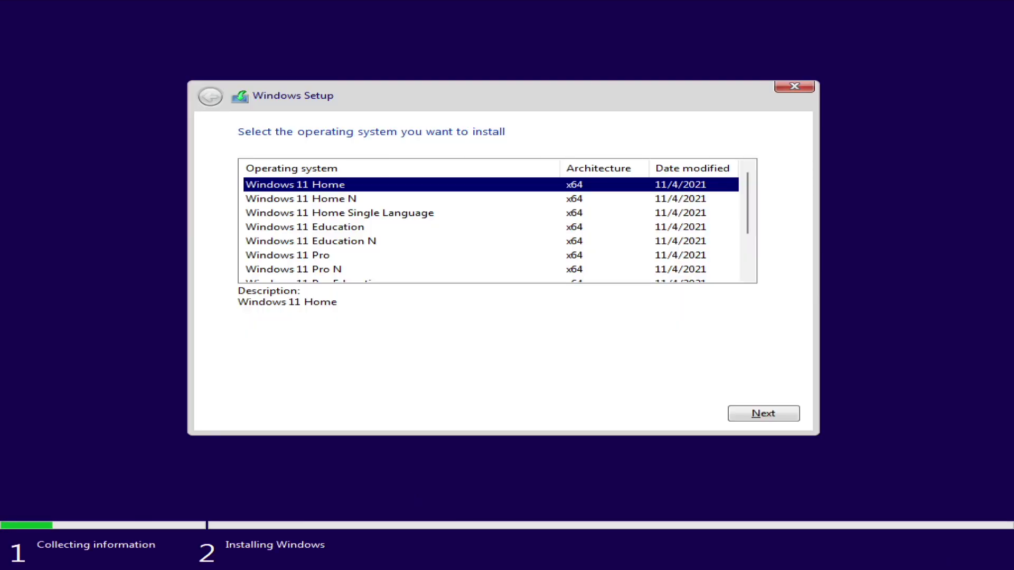
Choose Windows 11 Pro and delete the 100 MB system partition on Drive 0.
{"action": "left_click", "coordinate": [333, 256]}
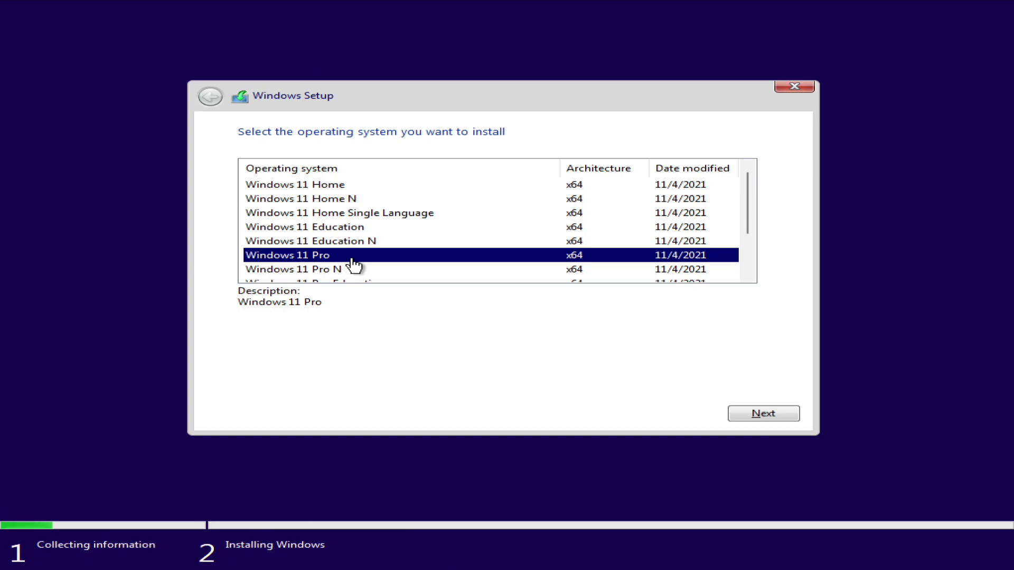
{"action": "left_click", "coordinate": [763, 413]}
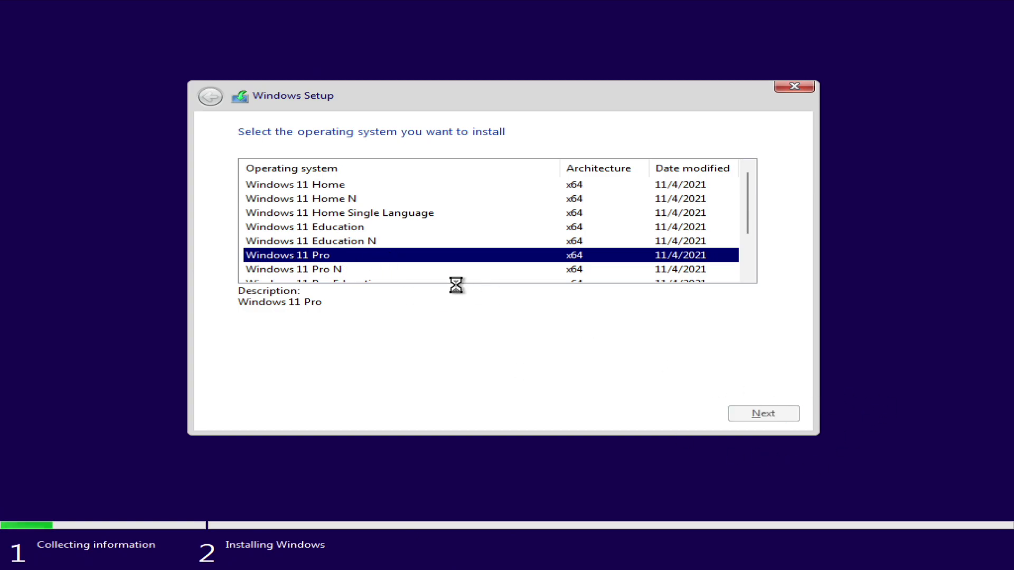
{"action": "scroll", "coordinate": [430, 249], "scroll_direction": "down", "scroll_amount": 1}
{"action": "scroll", "coordinate": [363, 200], "scroll_direction": "up", "scroll_amount": 1}
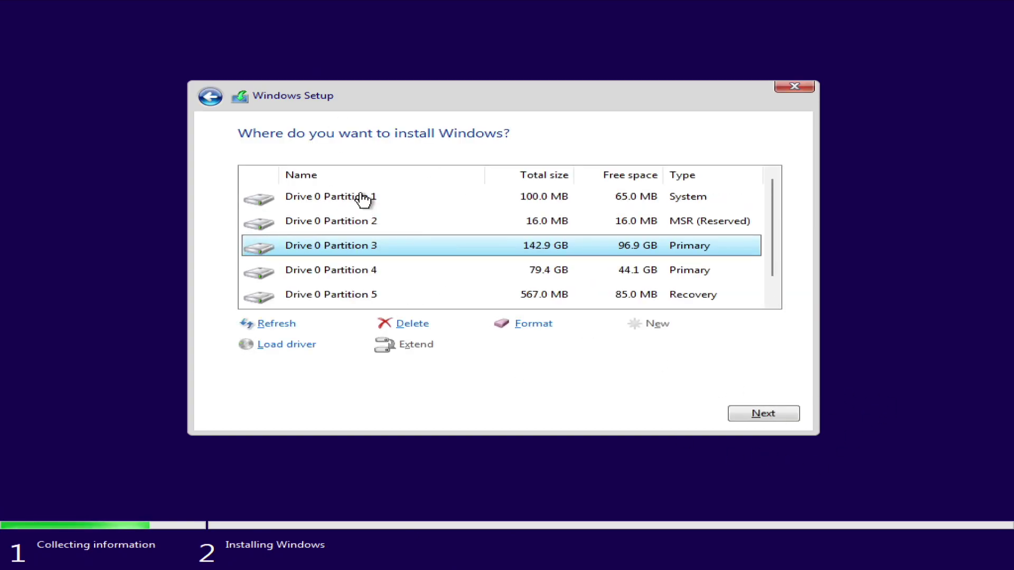
{"action": "left_click", "coordinate": [363, 200]}
{"action": "left_click", "coordinate": [412, 323]}
{"action": "left_click", "coordinate": [621, 346]}
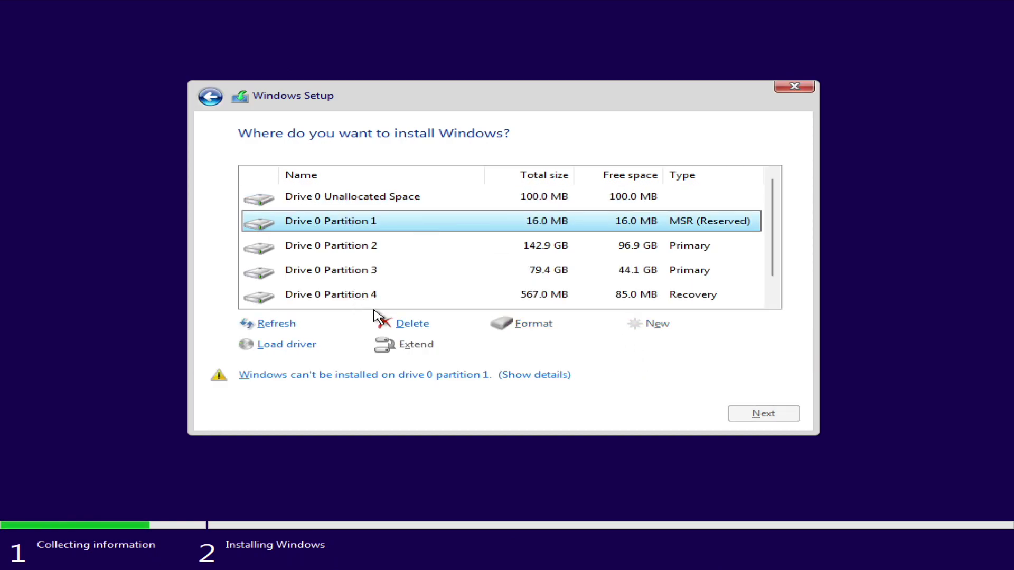
Delete the 16 MB MSR, 142.9 GB and 79.4 GB partitions.
{"action": "left_click", "coordinate": [404, 324]}
{"action": "left_click", "coordinate": [622, 346]}
{"action": "left_click", "coordinate": [514, 224]}
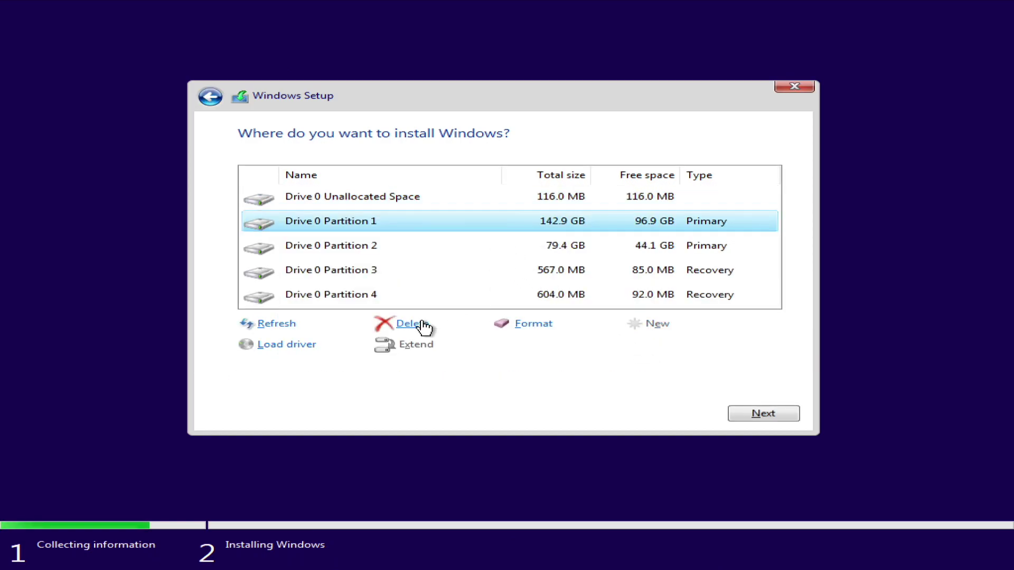
{"action": "left_click", "coordinate": [422, 324]}
{"action": "left_click", "coordinate": [645, 347]}
{"action": "left_click", "coordinate": [534, 224]}
{"action": "left_click", "coordinate": [423, 324]}
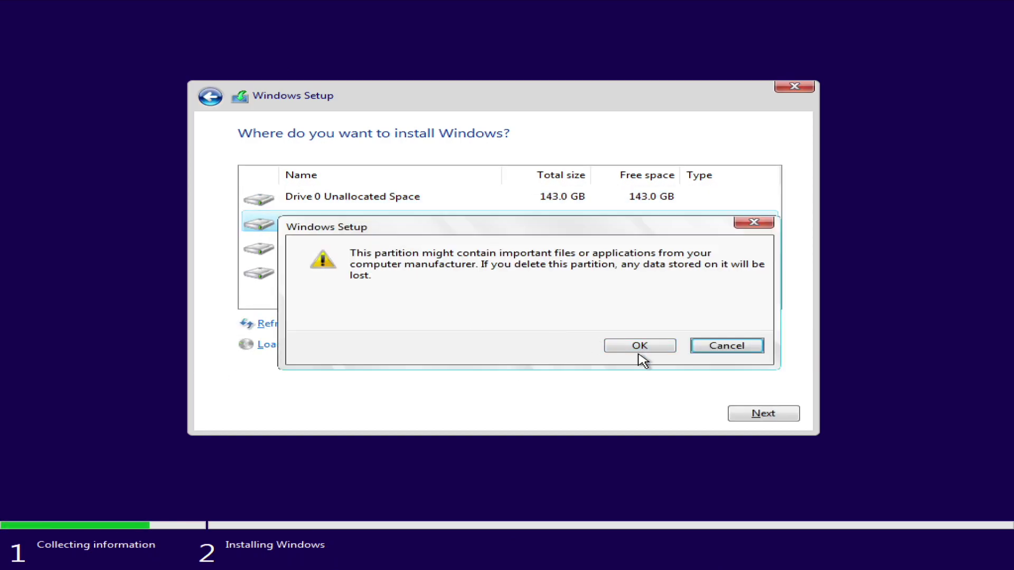
{"action": "left_click", "coordinate": [639, 348]}
Delete both recovery partitions, leaving 223.6 GB of unallocated space.
{"action": "left_click", "coordinate": [412, 323]}
{"action": "left_click", "coordinate": [639, 346]}
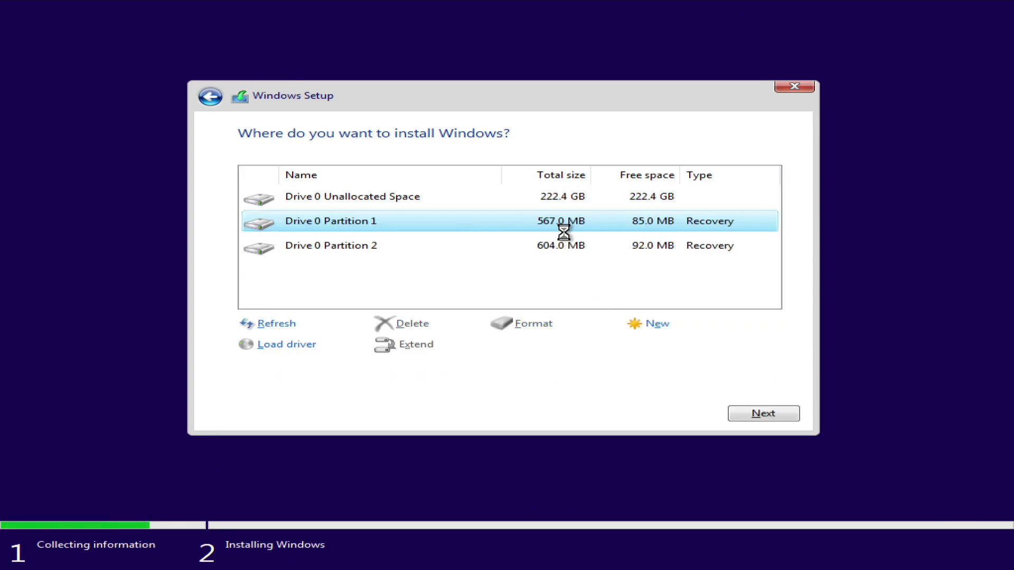
{"action": "left_click", "coordinate": [549, 229]}
{"action": "left_click", "coordinate": [413, 323]}
{"action": "left_click", "coordinate": [641, 350]}
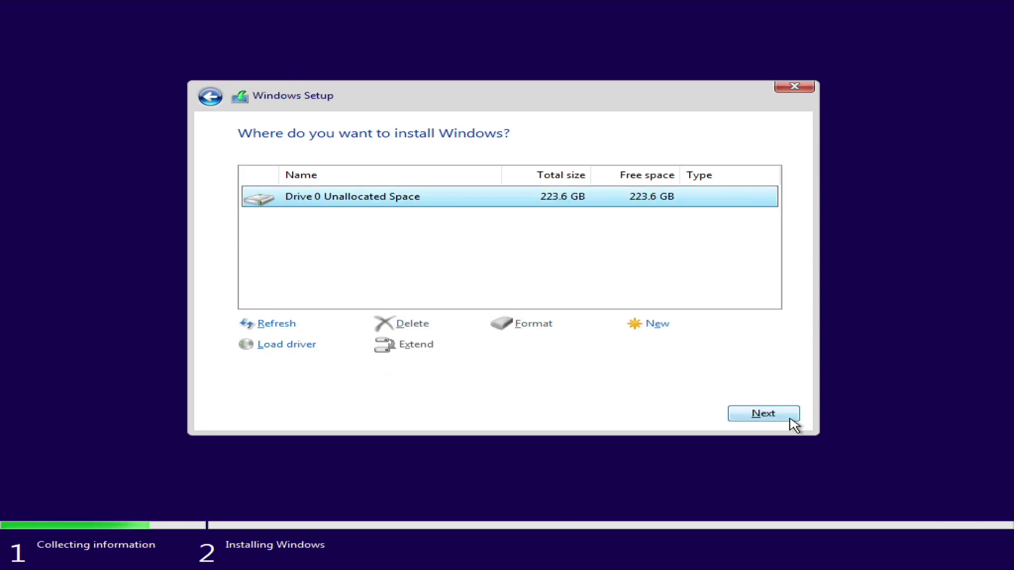